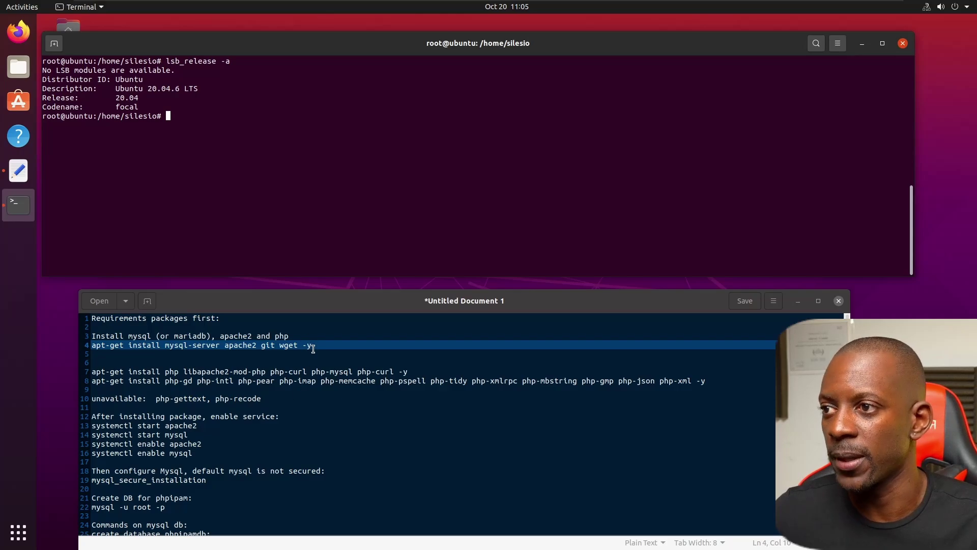
Step: Install mysql-server, apache2, git and wget with apt-get from the copied notes command
drag(313, 346, 89, 346)
key(ctrl+c)
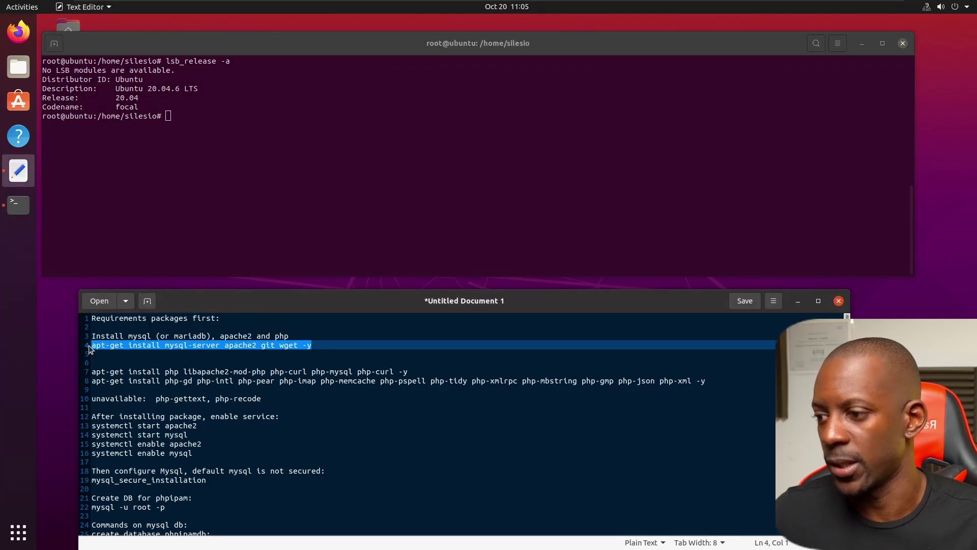
click(279, 174)
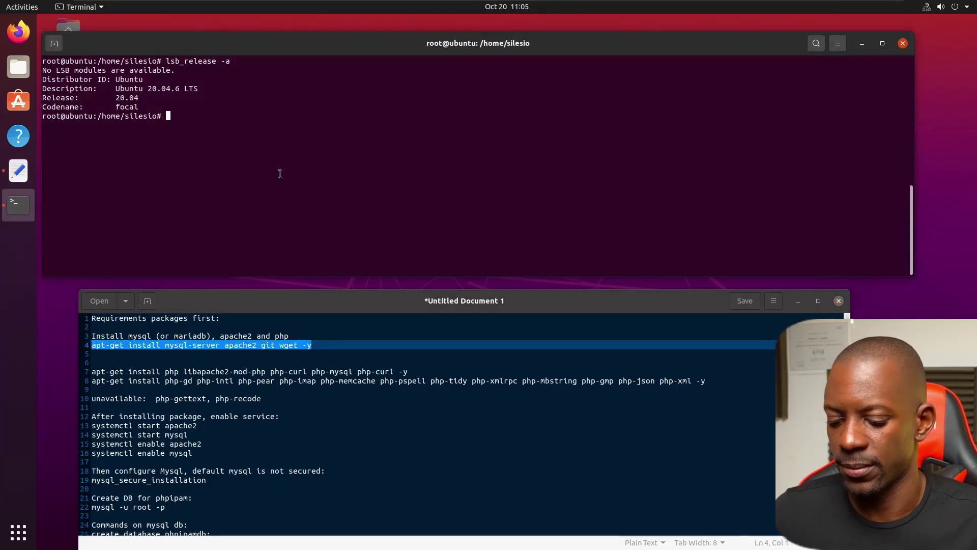
key(ctrl+shift+v)
key(Return)
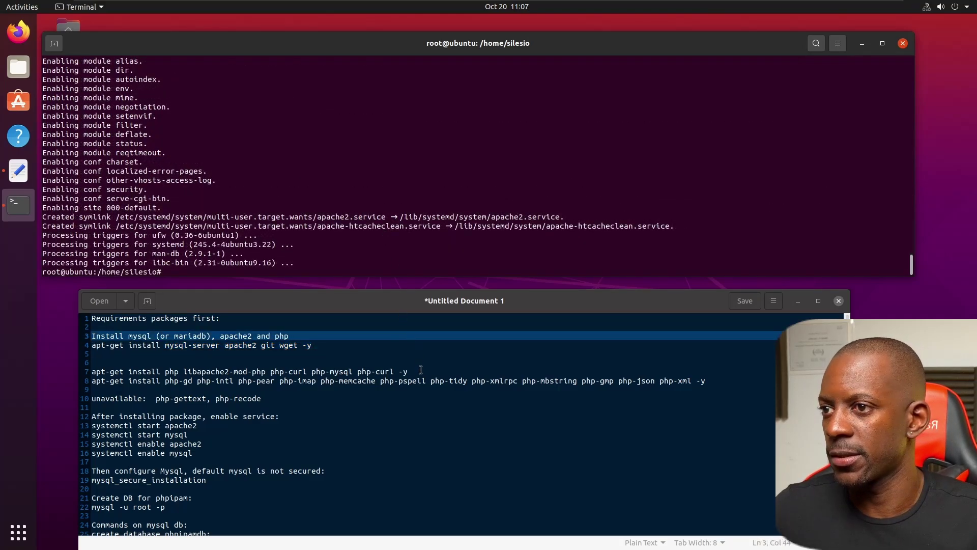
Step: Install PHP with libapache2-mod-php, php-curl and php-mysql using apt-get
drag(421, 374, 87, 372)
key(ctrl+c)
click(274, 225)
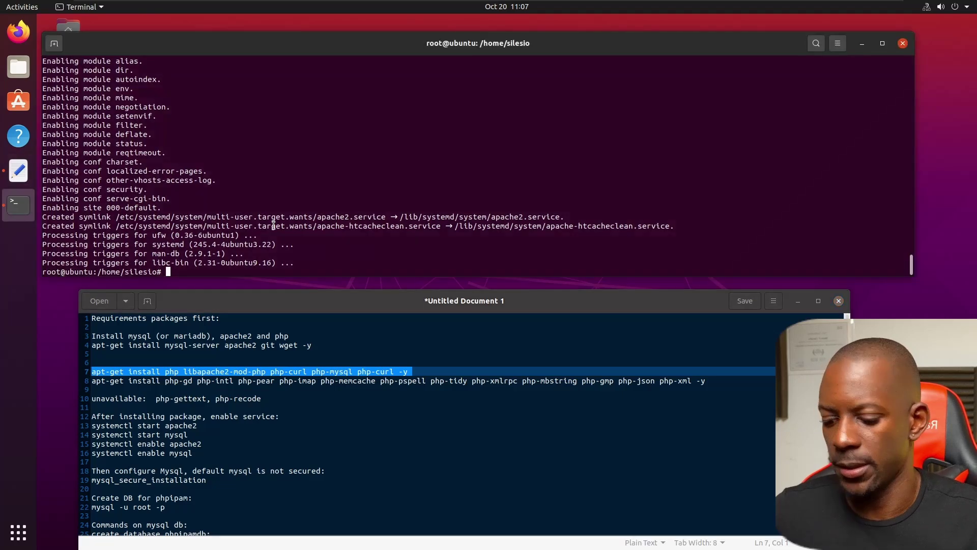
key(ctrl+shift+v)
key(Return)
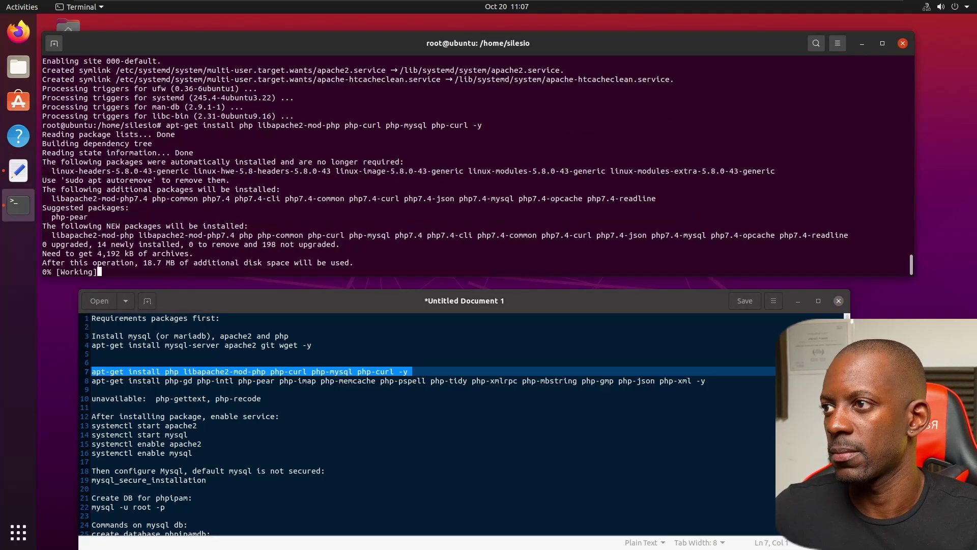
Step: Run apt-get install for php-gd, php-intl, php-pear, php-imap, php-memcache, php-pspell, php-tidy, php-xmlrpc, php-mbstring, php-gmp, php-json and php-xml
triple_click(93, 381)
key(shift+End)
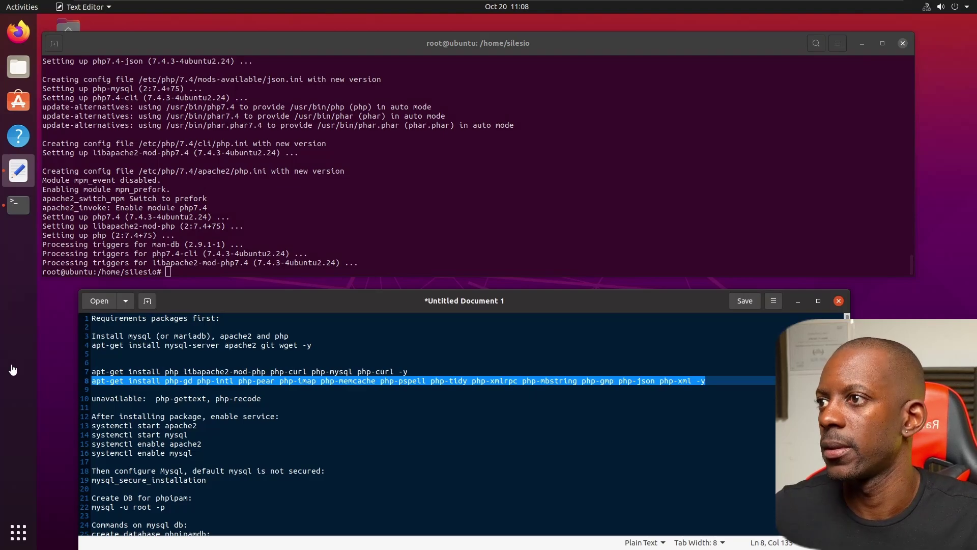
click(268, 263)
key(ctrl+shift+v)
key(Return)
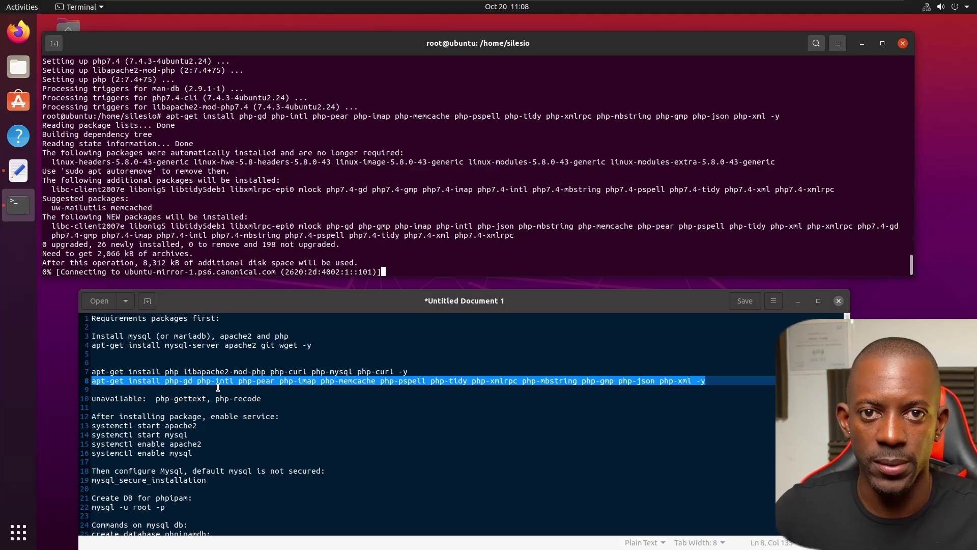
Step: Run the four systemctl commands to start apache2 and mysql and enable both at boot
click(206, 407)
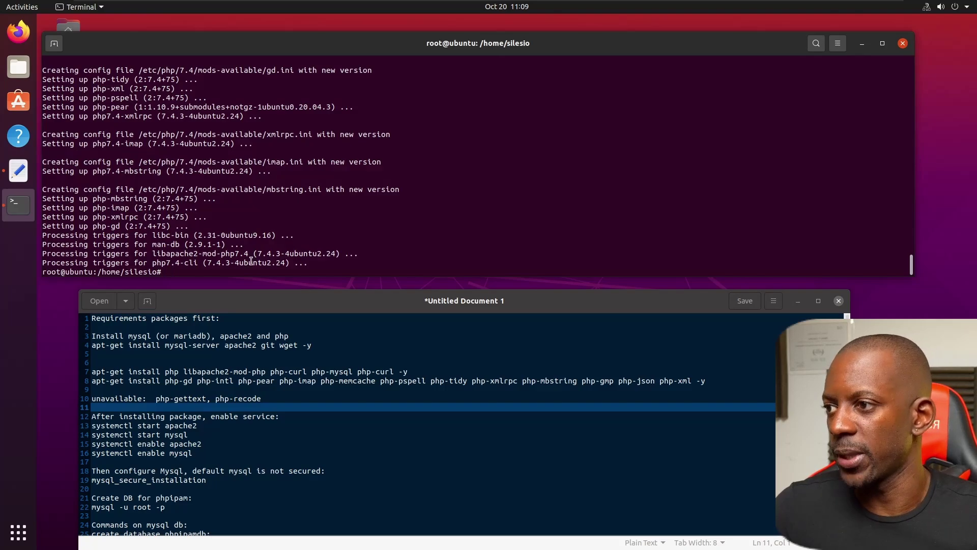
drag(193, 454, 81, 429)
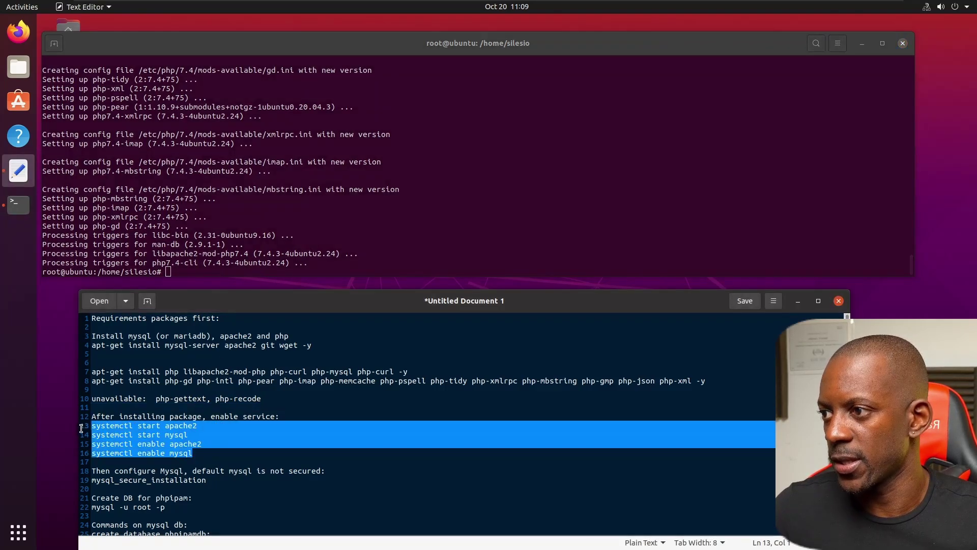
click(260, 176)
key(ctrl+shift+v)
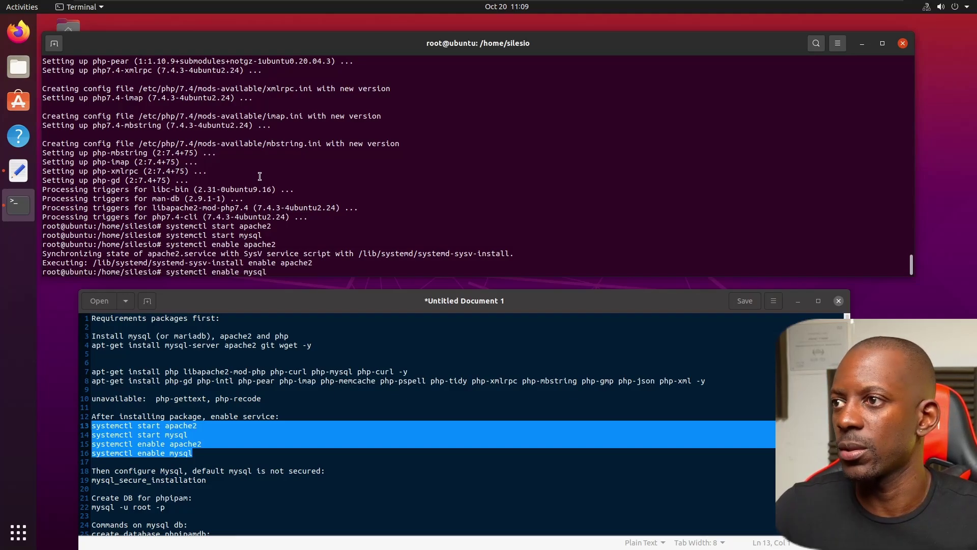
key(Return)
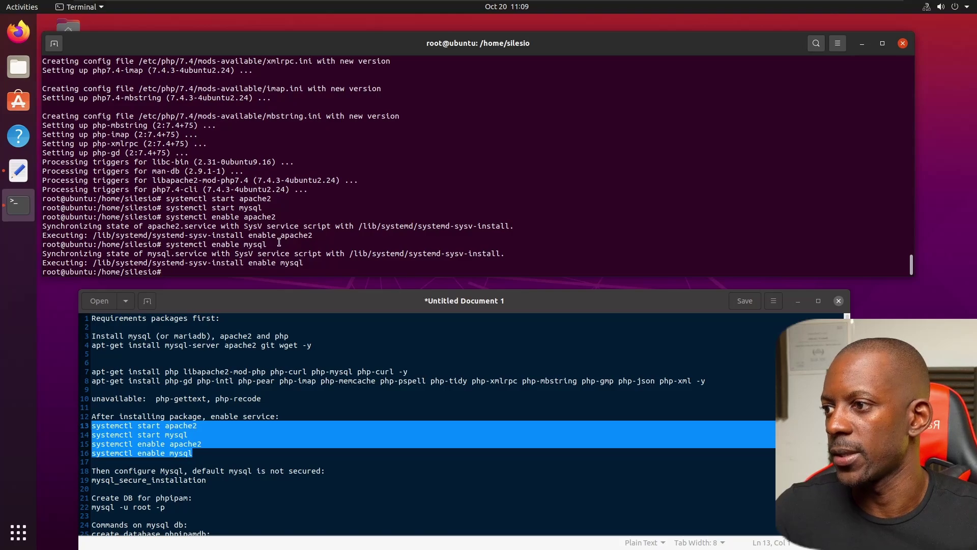
drag(229, 480, 87, 476)
Step: Run mysql_secure_installation and enable password validation at the MEDIUM level (1)
key(ctrl+c)
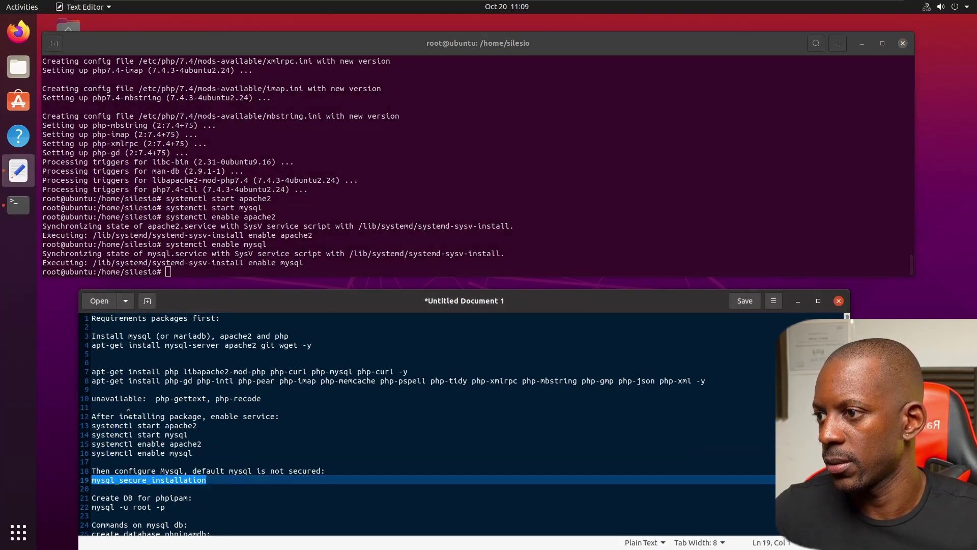
click(283, 179)
key(ctrl+shift+v)
key(Return)
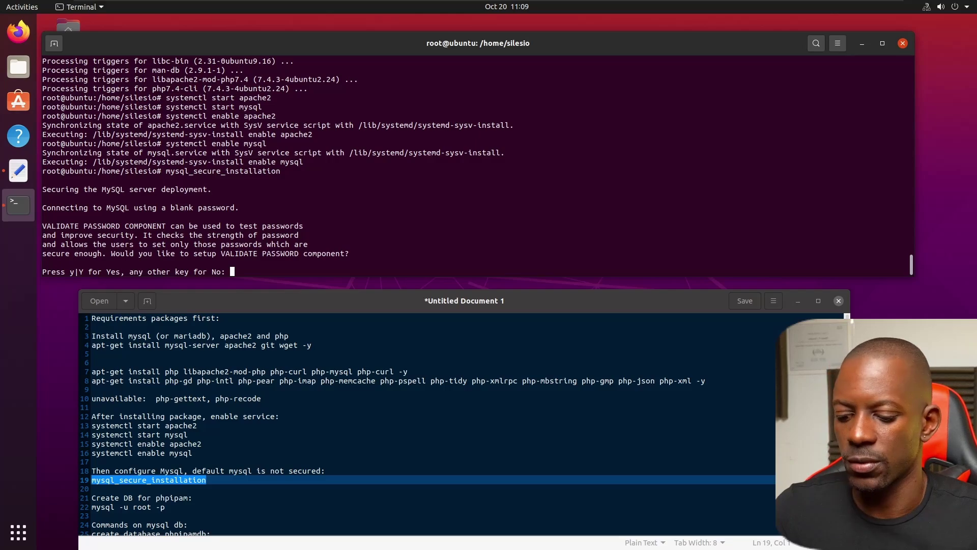
text(y)
key(Return)
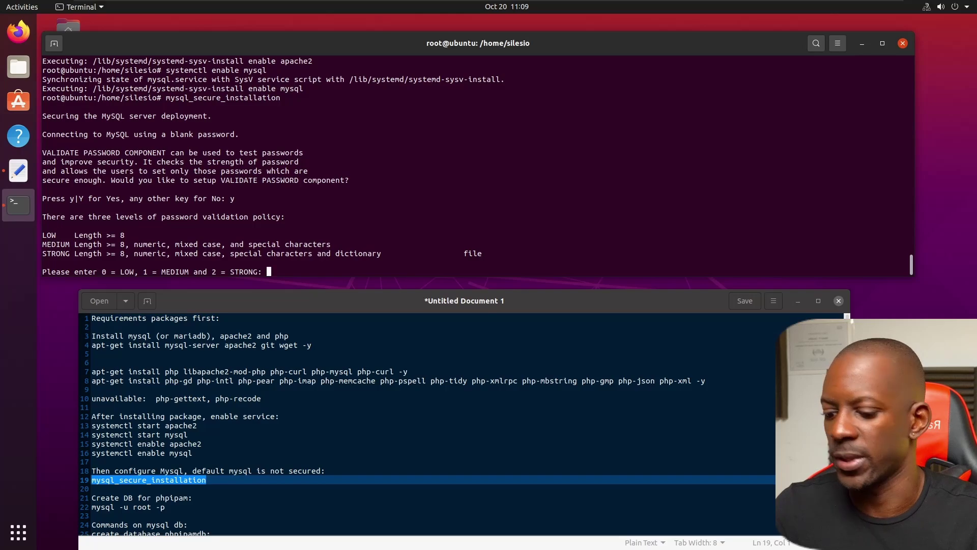
text(1)
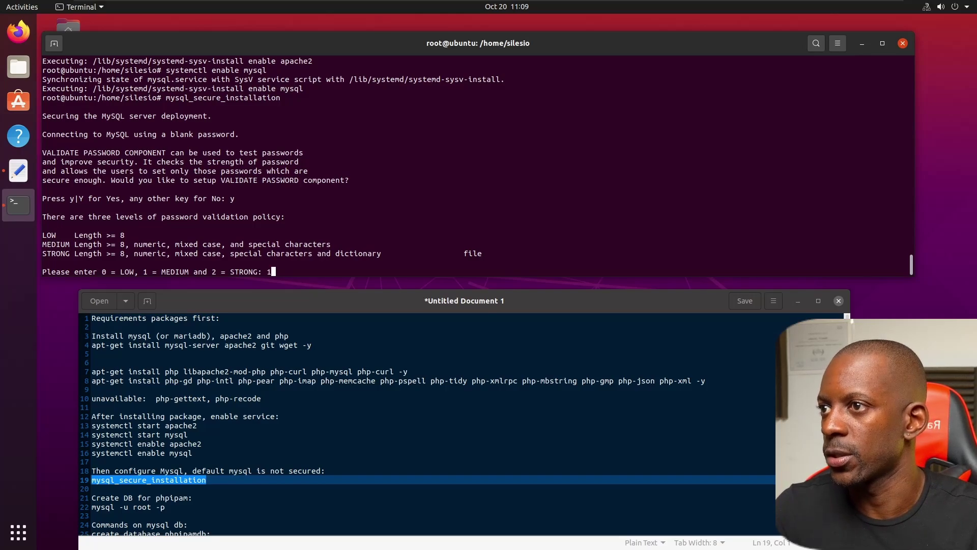
key(Return)
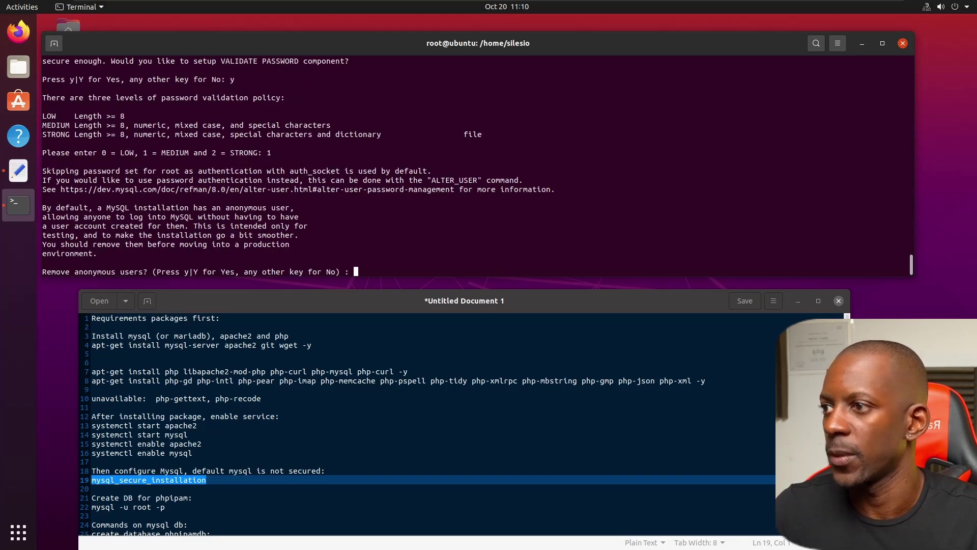
Step: Answer y to remove anonymous users, disallow remote root, drop the test database and reload privileges
text(y)
key(Return)
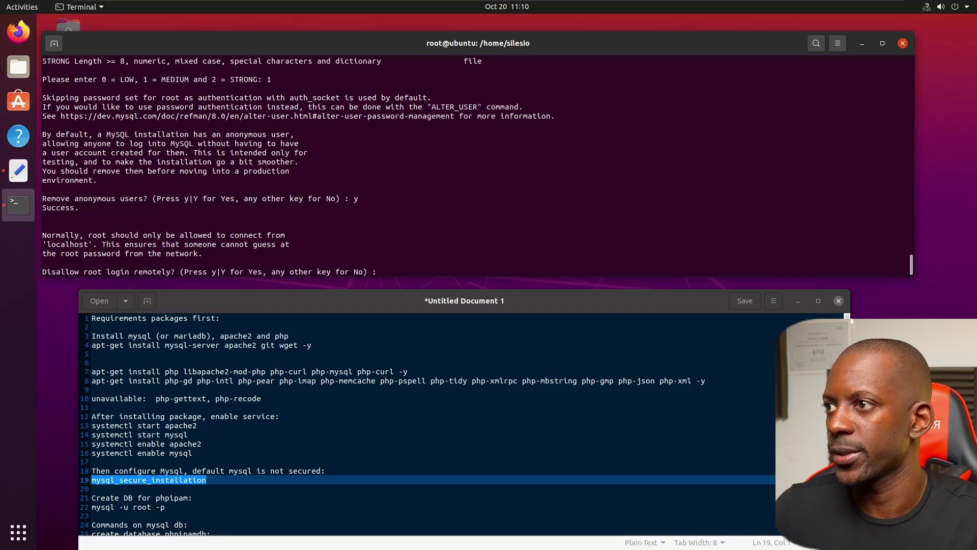
text(y)
key(Return)
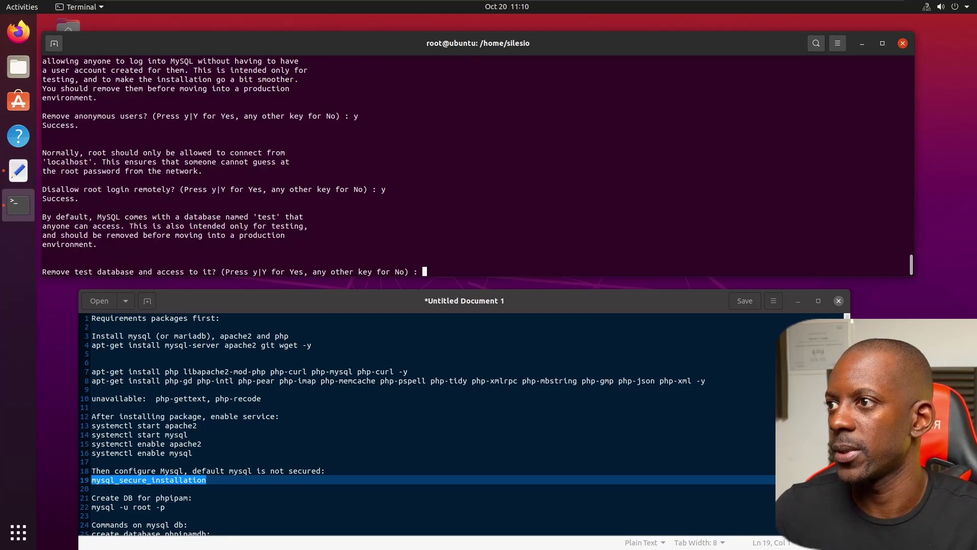
text(y)
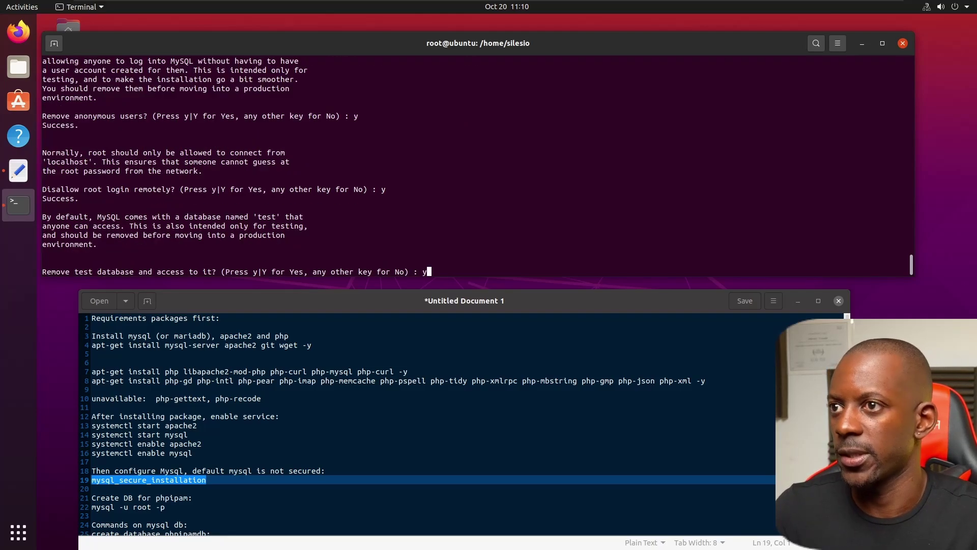
key(Return)
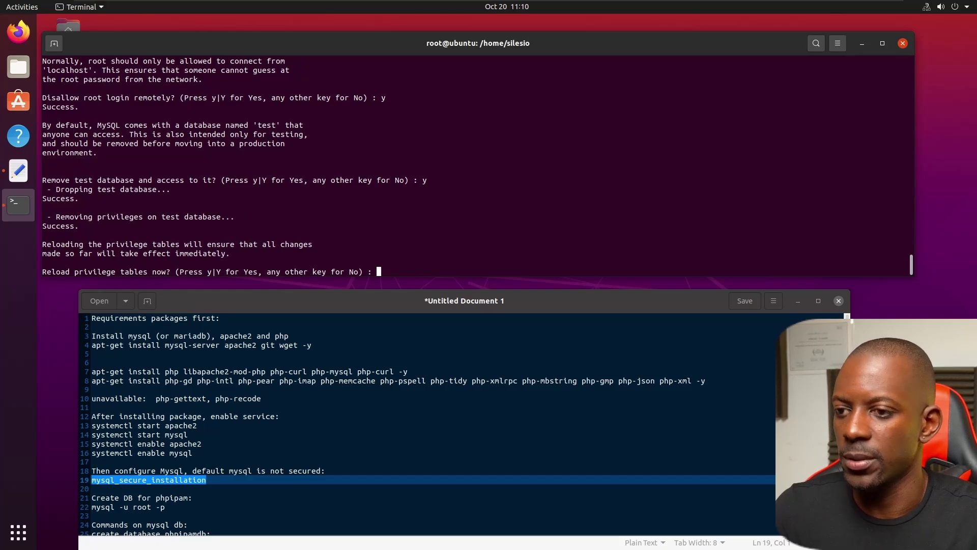
text(y)
key(Return)
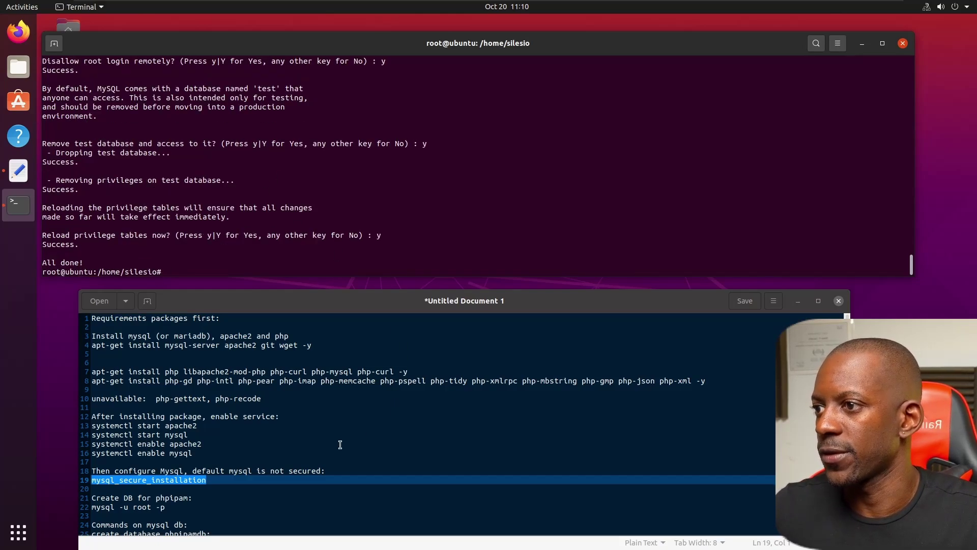
Step: Log into the MySQL monitor as root with mysql -u root -p
scroll(252, 425, down, 4)
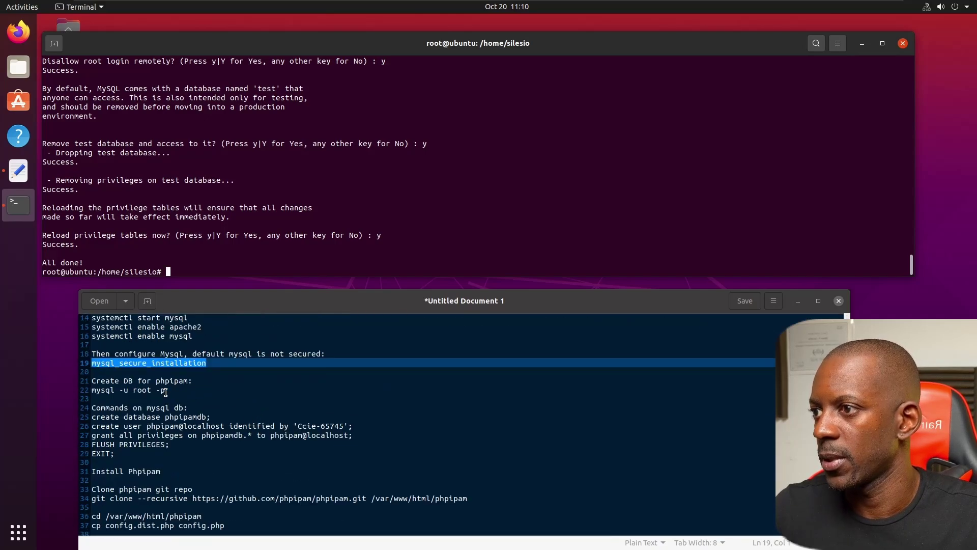
click(214, 392)
key(shift+Home)
key(ctrl+c)
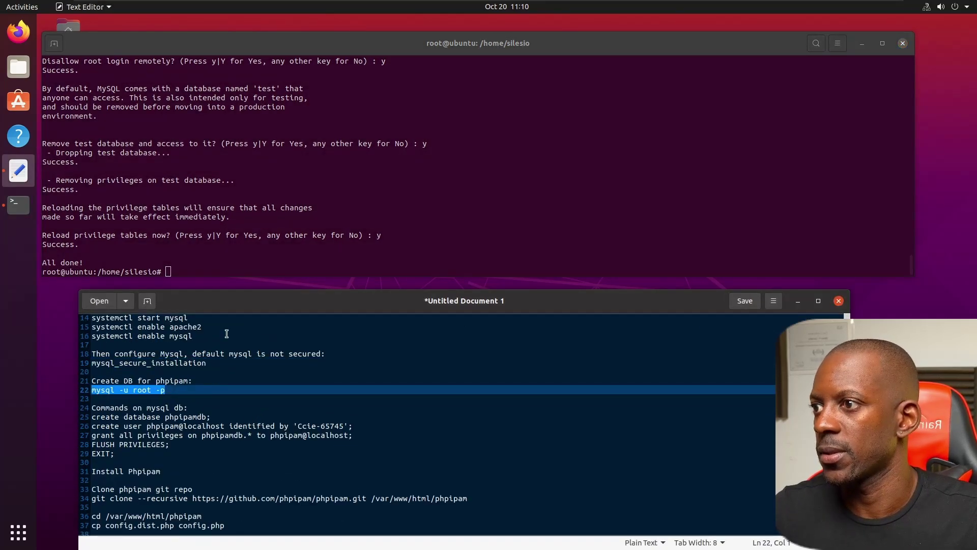
click(265, 220)
key(ctrl+shift+v)
key(Return)
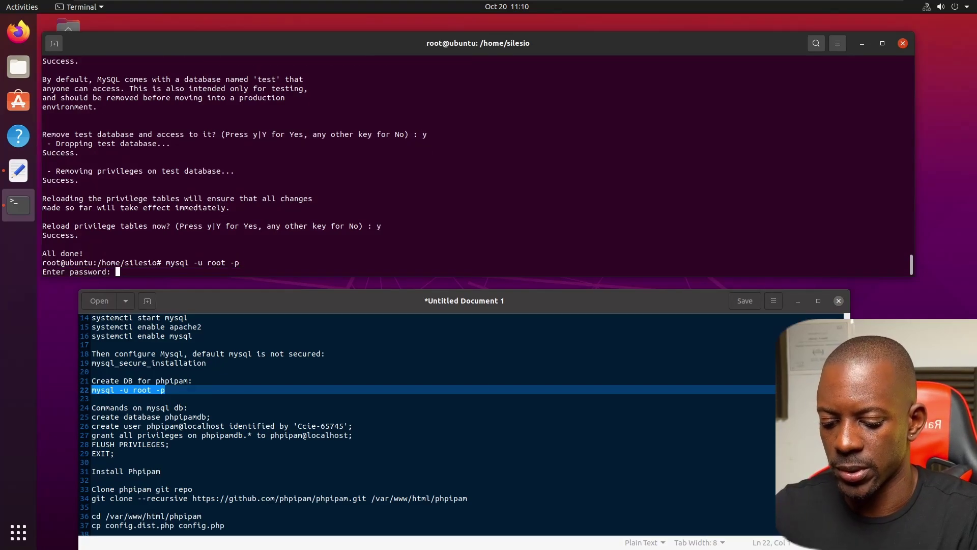
key(Return)
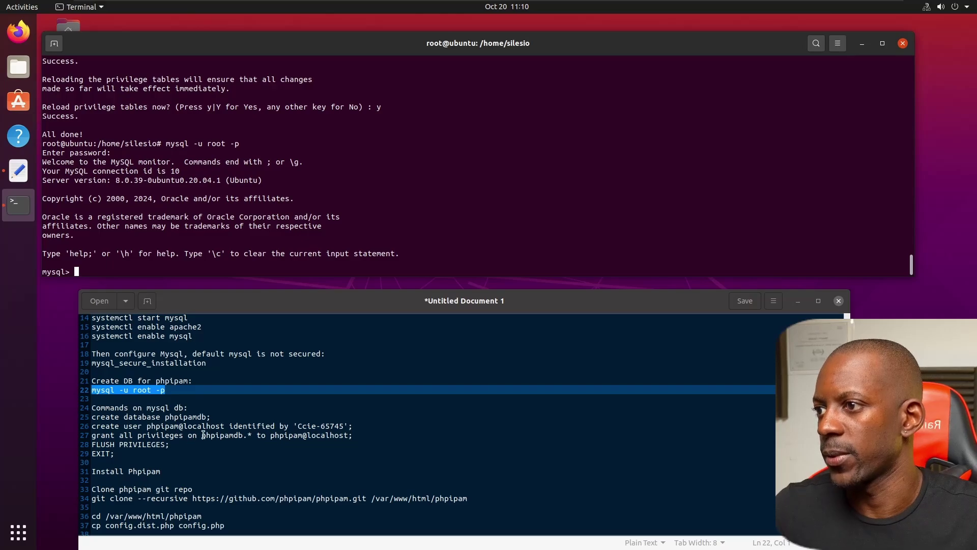
Step: Create the phpipamdb database and the phpipam@localhost user
drag(212, 417, 91, 416)
click(153, 240)
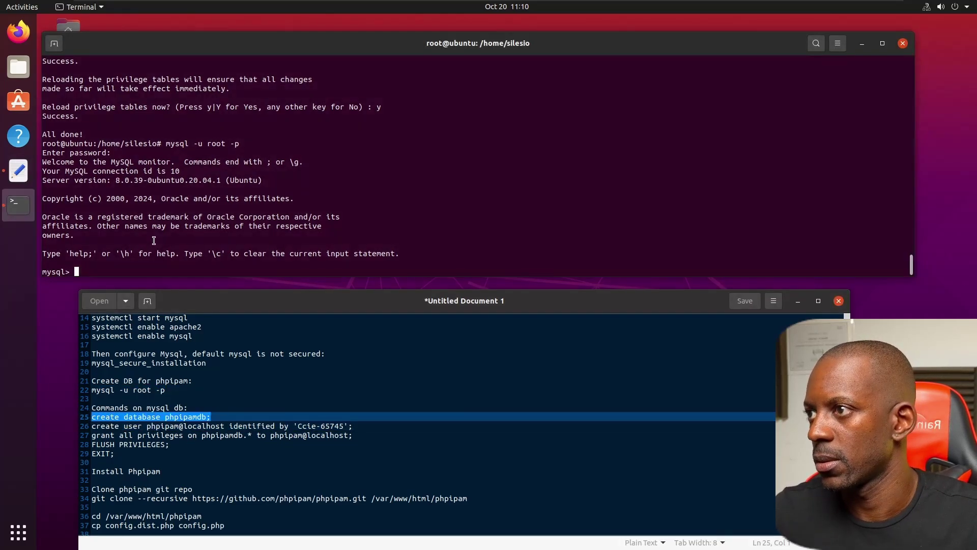
middle_click(154, 241)
key(Return)
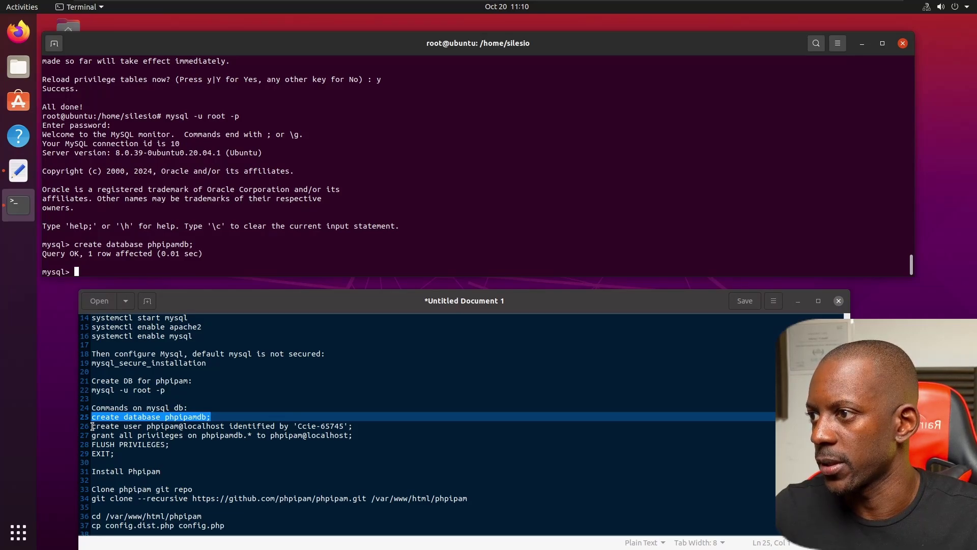
drag(92, 426, 362, 424)
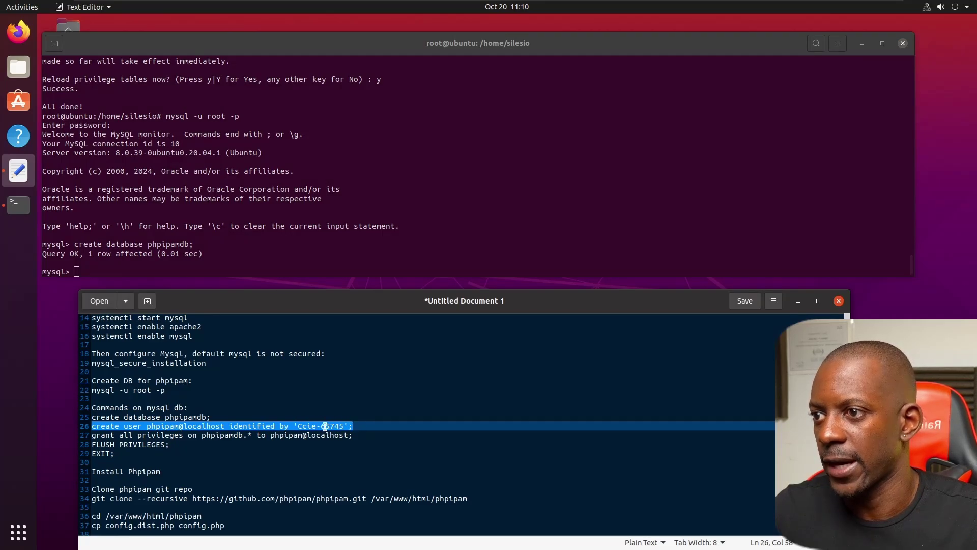
click(302, 221)
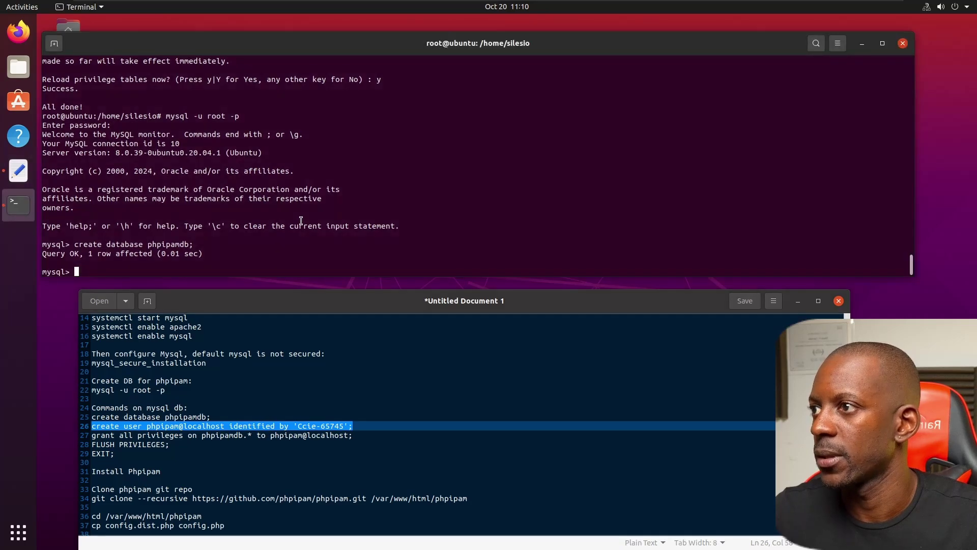
key(ctrl+shift+v)
key(Return)
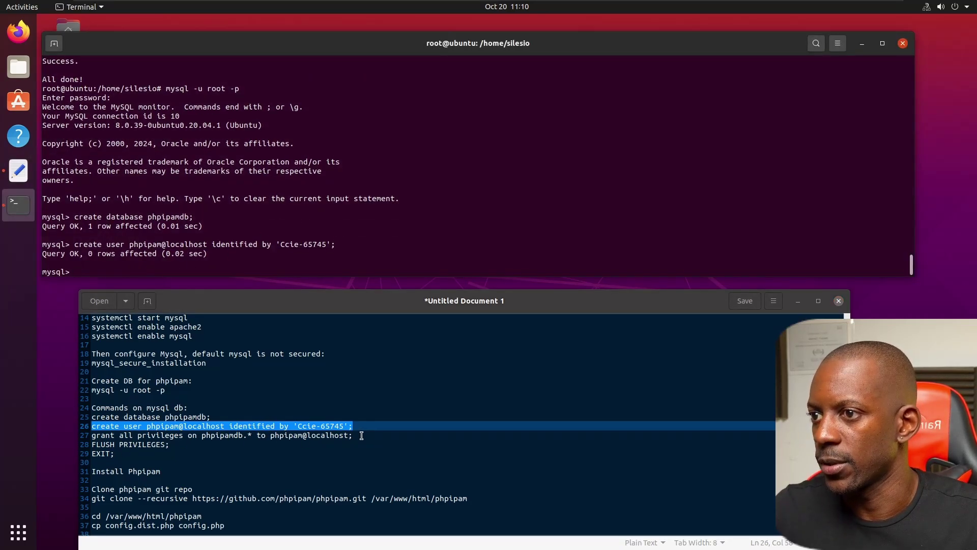
Step: Grant the phpipam user all privileges on phpipamdb
drag(362, 436, 93, 436)
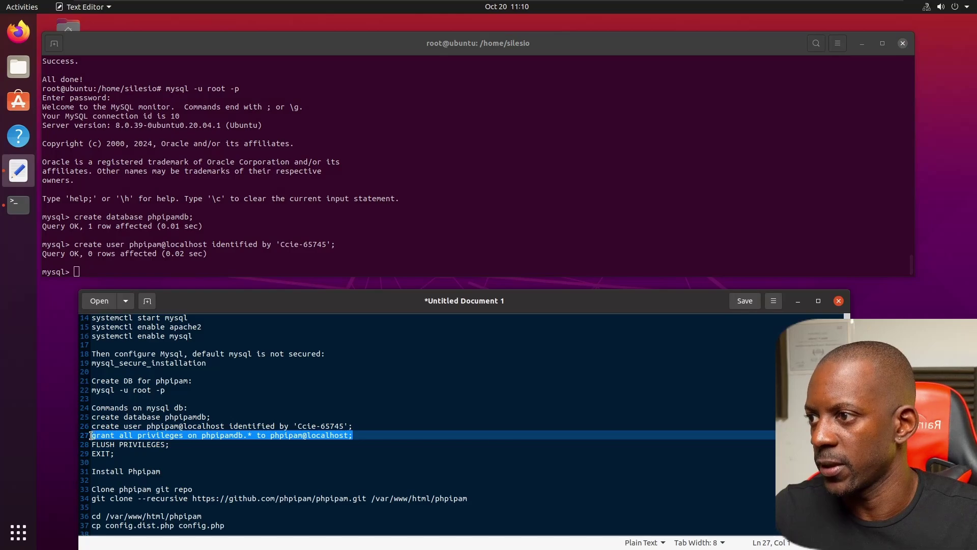
click(186, 235)
key(ctrl+shift+v)
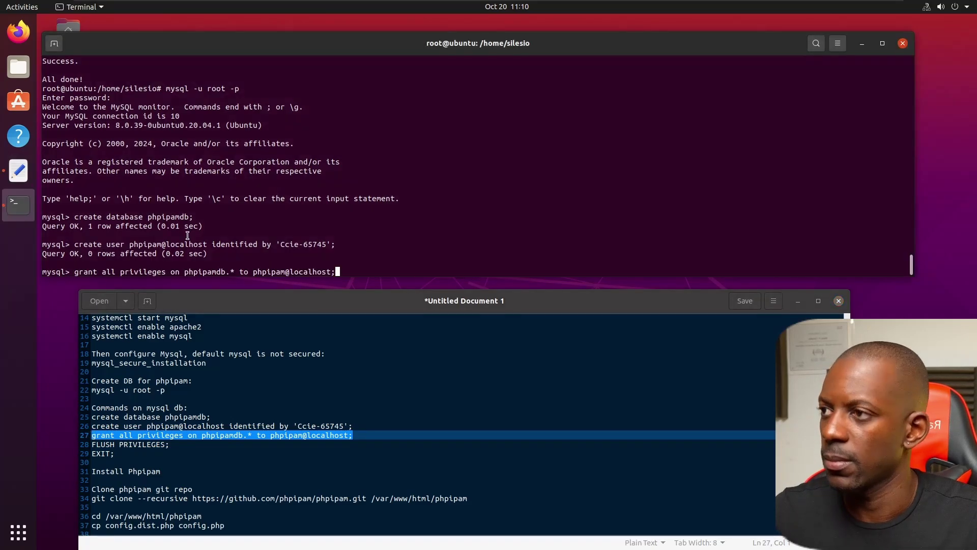
key(Return)
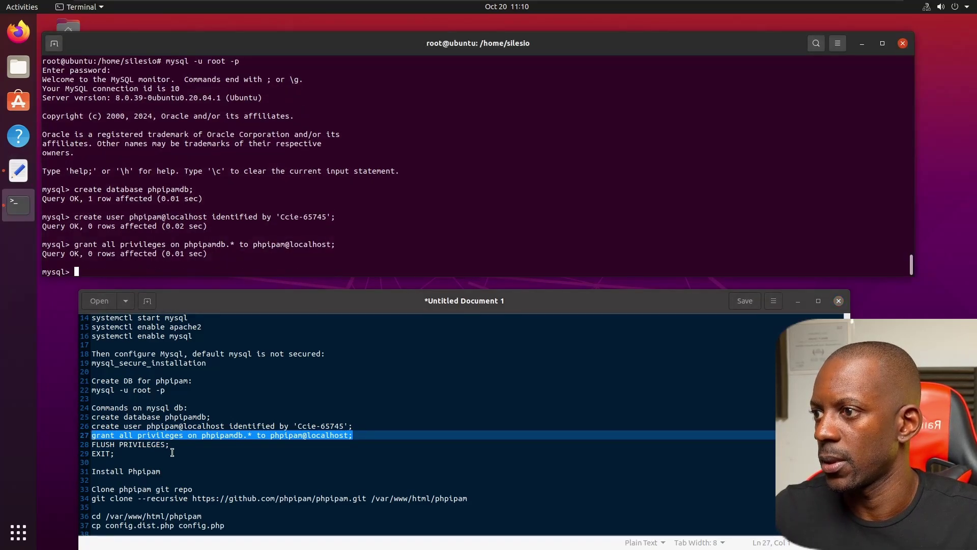
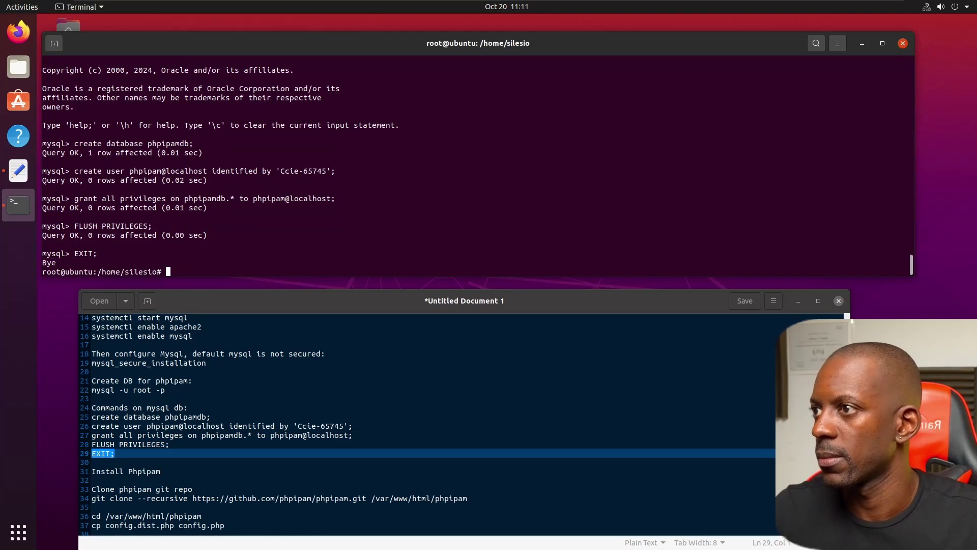
Step: Clone phpIPAM recursively with git into /var/www/html/phpipam using the command from the notes
scroll(215, 422, down, 2)
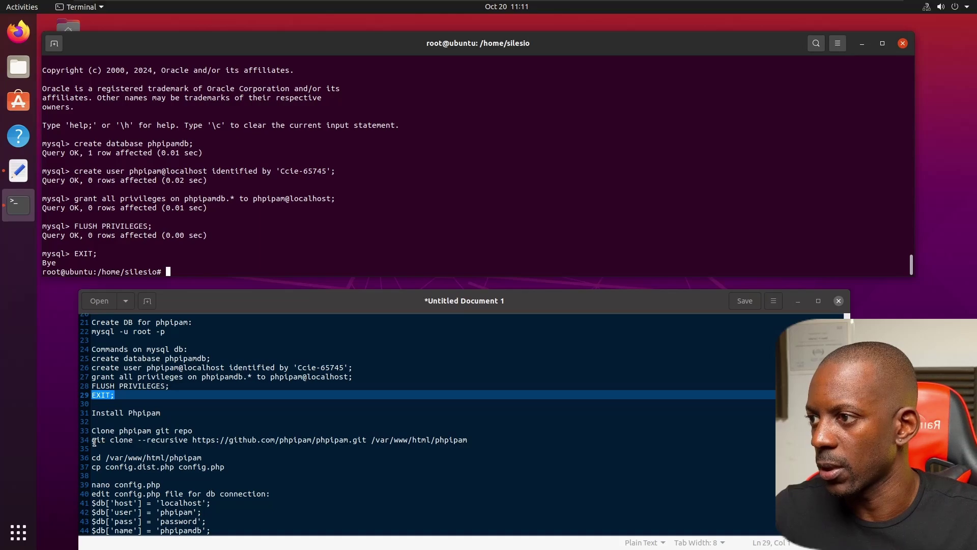
drag(94, 440, 464, 441)
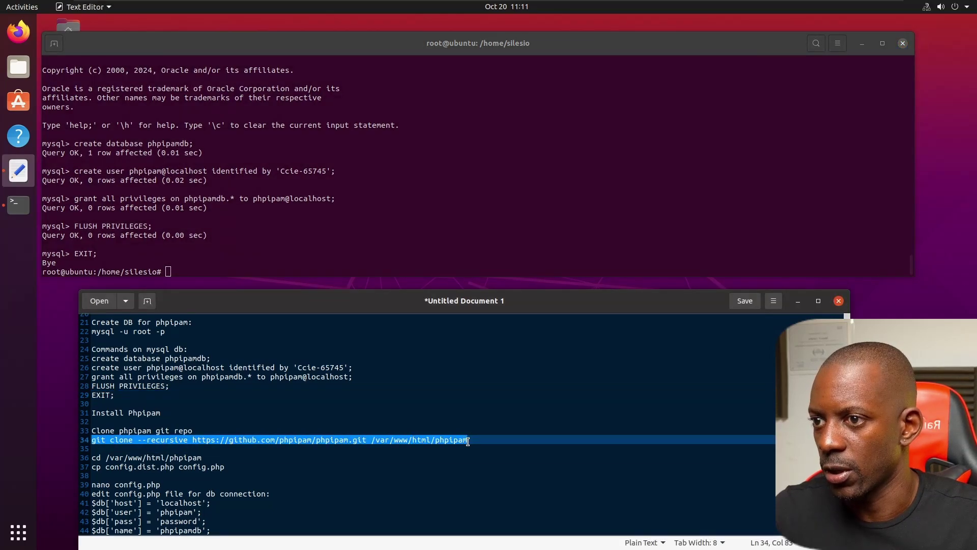
click(305, 200)
middle_click(304, 200)
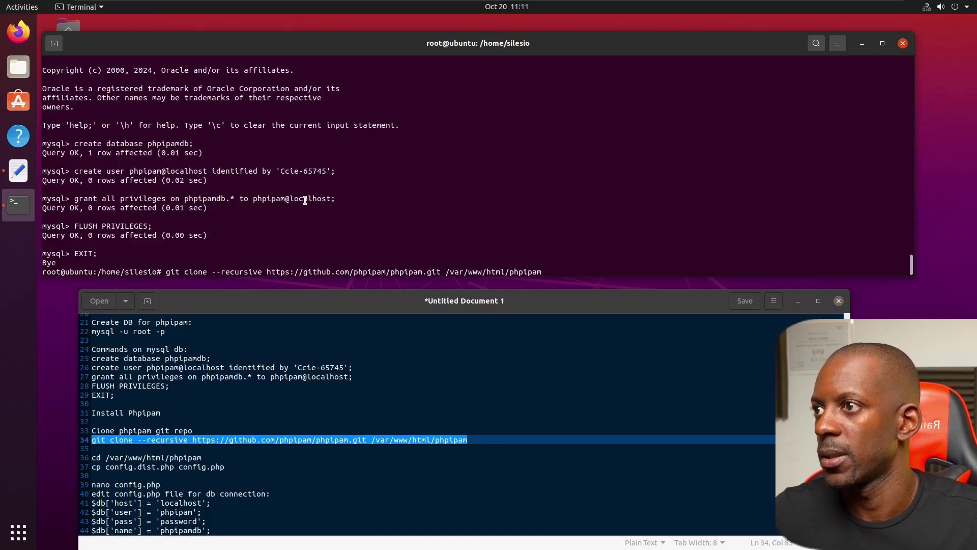
key(Return)
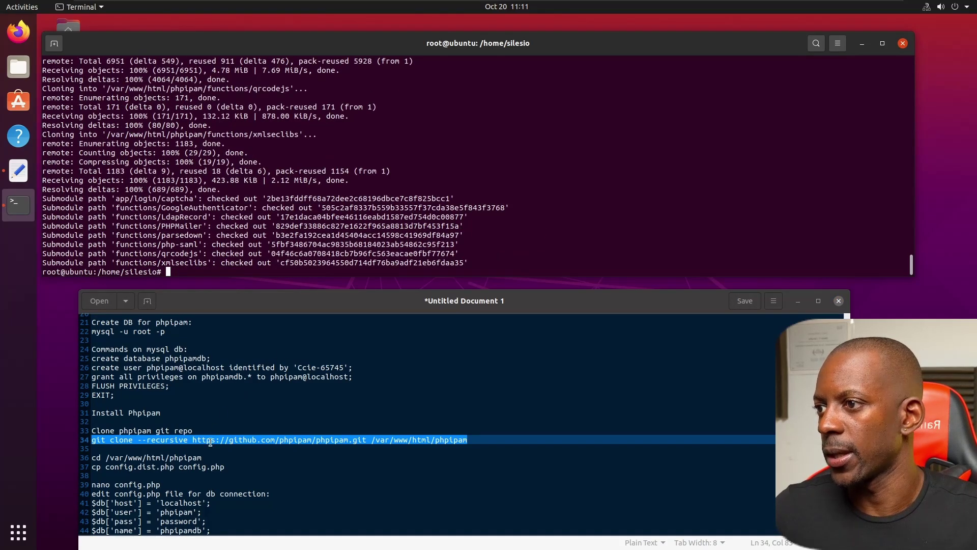
Step: Change into the /var/www/html/phpipam folder
drag(210, 457, 87, 457)
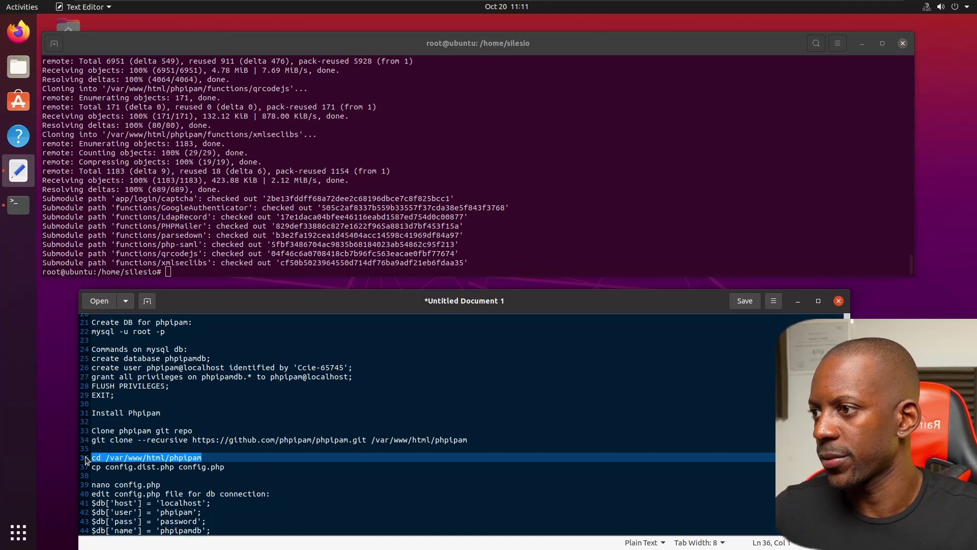
click(202, 212)
text(cd /var/www/html/phpipam)
key(Return)
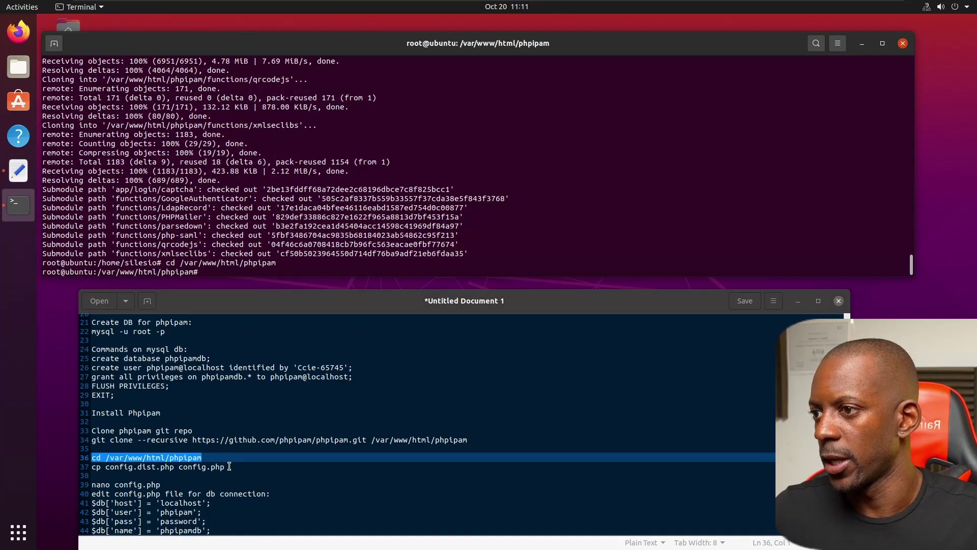
Step: Copy config.dist.php to config.php, then enter nano config.php
drag(229, 466, 82, 469)
key(ctrl+c)
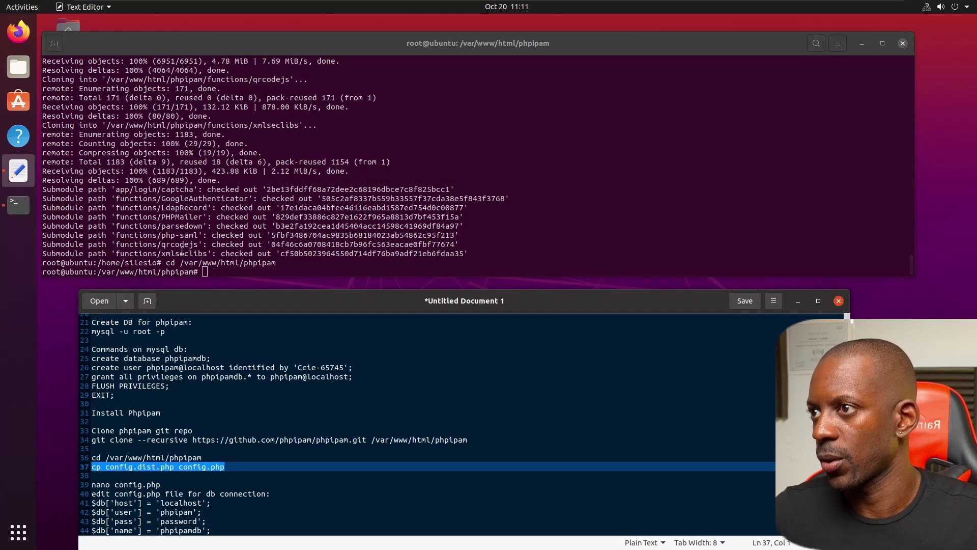
click(236, 235)
key(ctrl+shift+v)
key(Return)
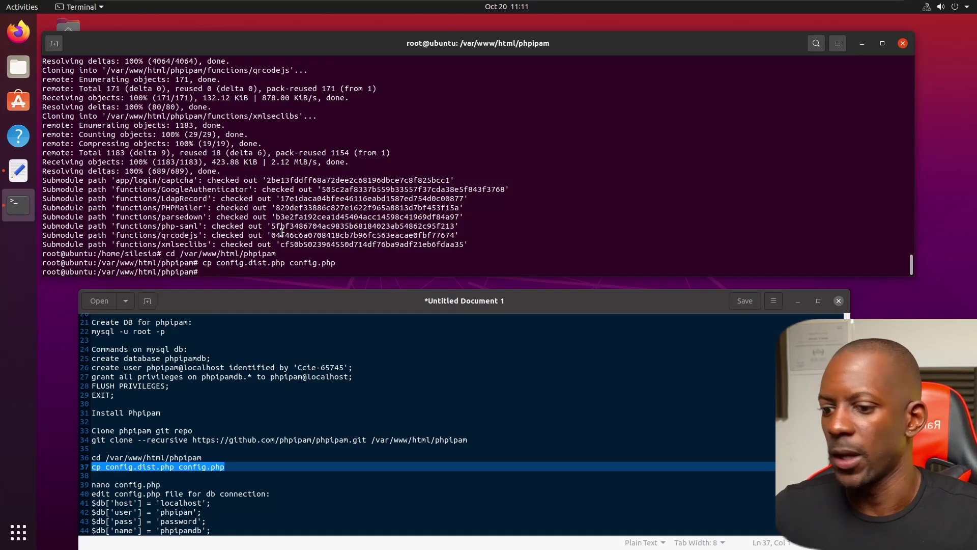
text(nano confi)
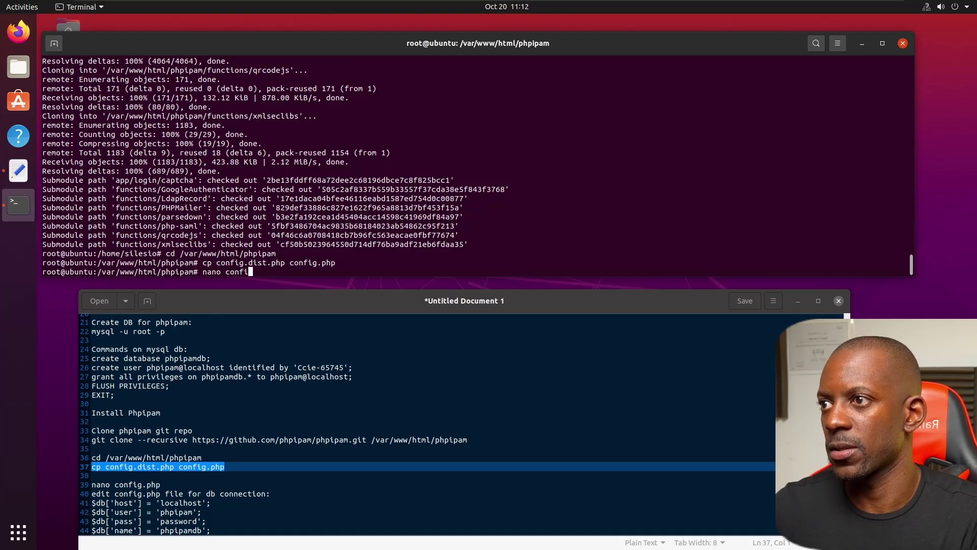
text(g.php)
Step: In config.php, set the database host to localhost and enter the database password
key(Return)
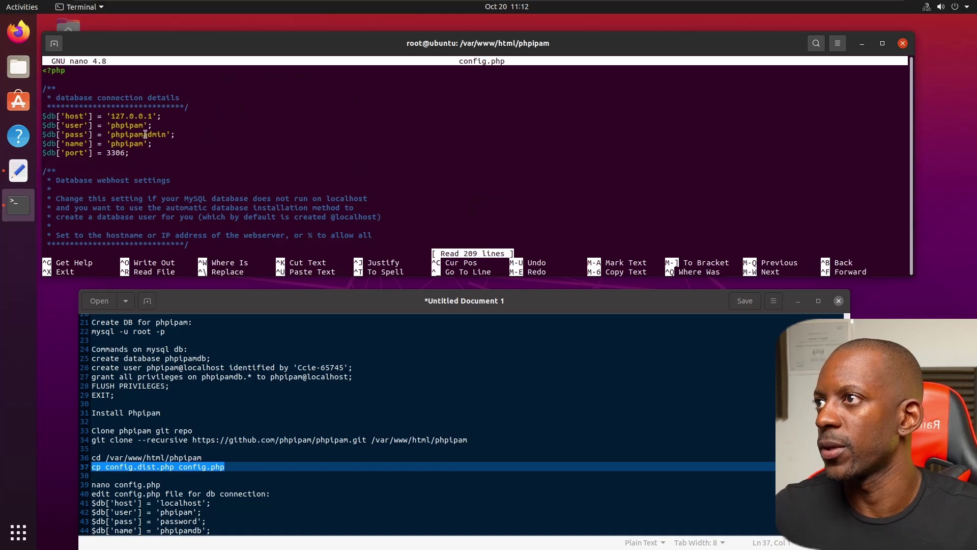
scroll(197, 432, down, 3)
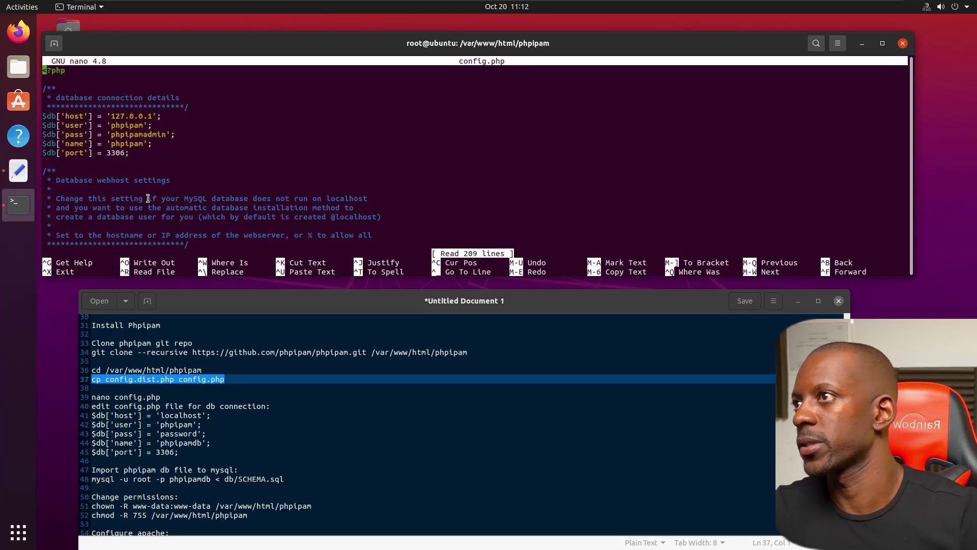
key(Down)
key(Down)
key(Down)
key(Down)
key(Down)
key(Right)
key(Right)
key(Right)
key(Right)
key(Right)
key(Right)
key(Right)
key(Right)
key(Right)
key(Right)
key(Right)
key(Right)
key(Right)
key(Right)
key(Right)
key(Right)
key(Right)
key(Right)
key(Right)
key(Right)
key(Right)
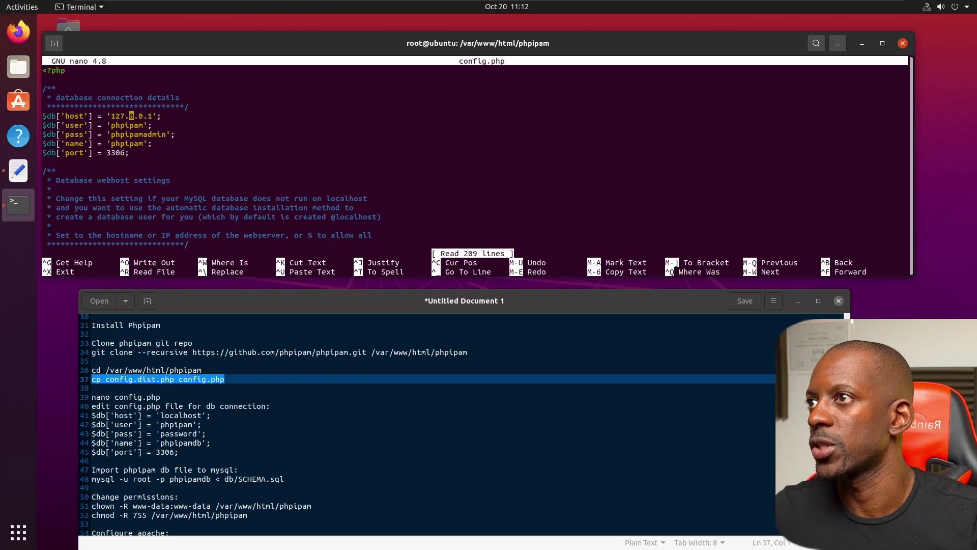
key(BackSpace)
key(BackSpace)
key(BackSpace)
key(BackSpace)
key(BackSpace)
key(BackSpace)
key(BackSpace)
key(BackSpace)
key(BackSpace)
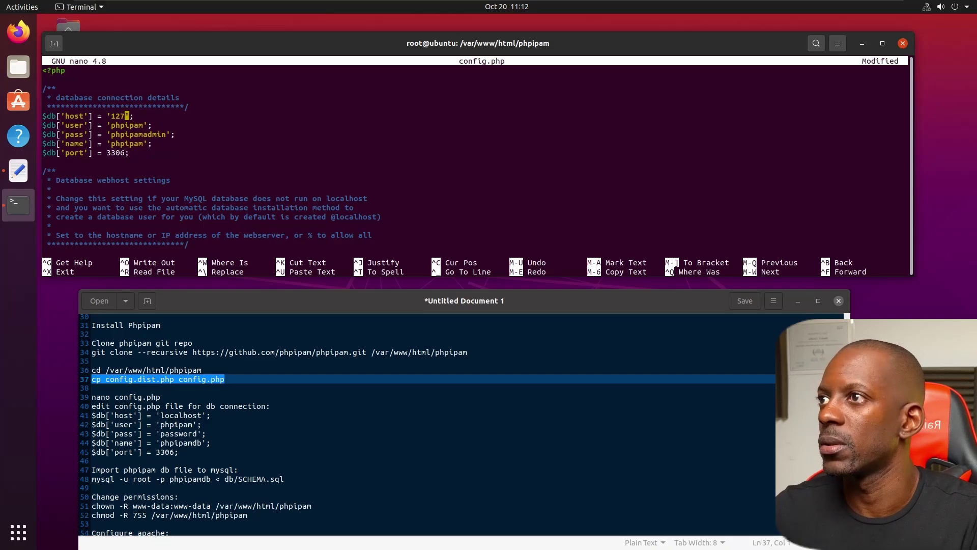
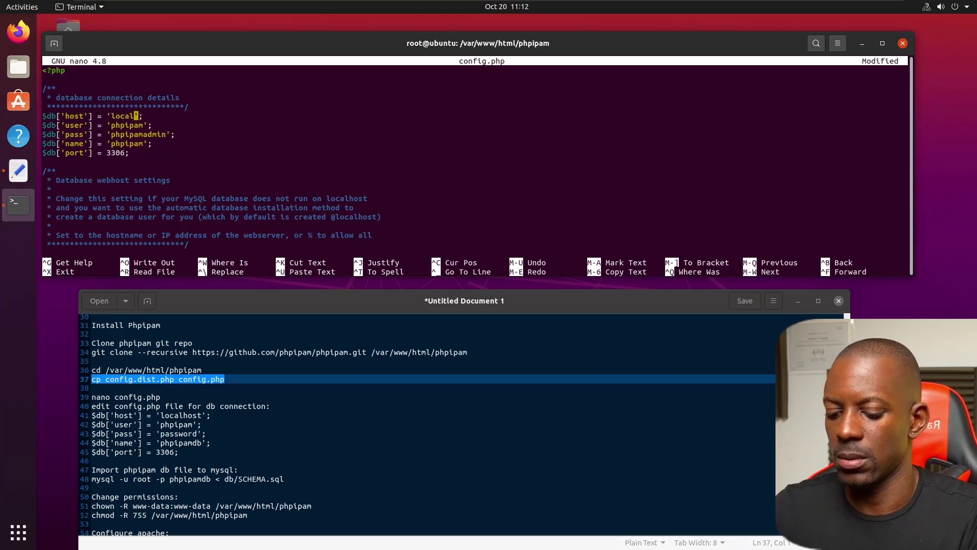
key(Down)
key(Down)
key(Right)
key(Right)
key(Right)
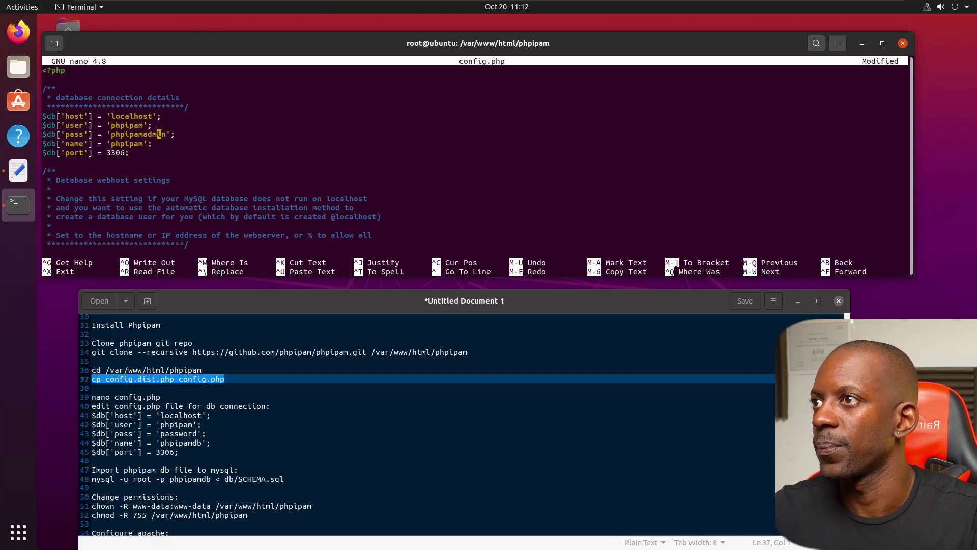
key(BackSpace)
key(BackSpace)
key(BackSpace)
key(BackSpace)
key(BackSpace)
key(BackSpace)
key(BackSpace)
key(BackSpace)
key(BackSpace)
key(BackSpace)
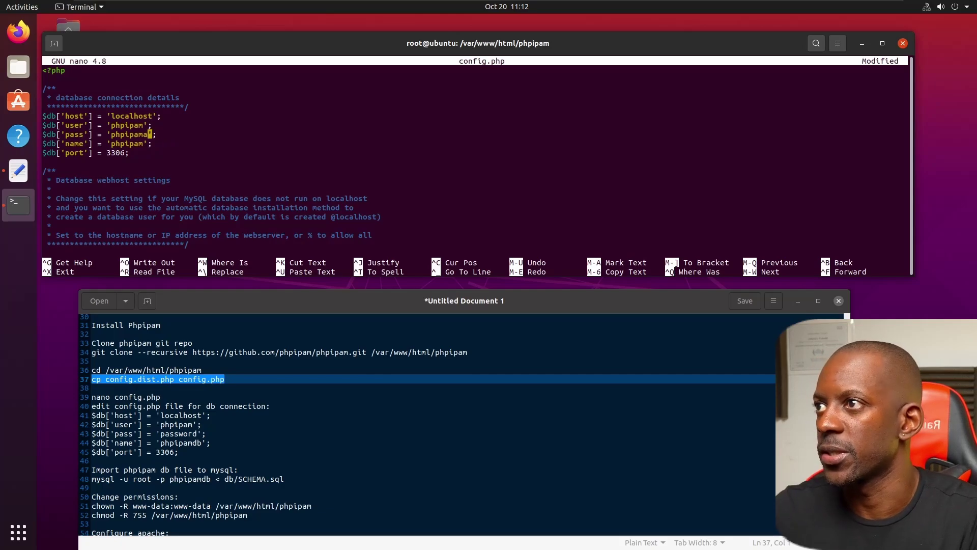
key(BackSpace)
key(BackSpace)
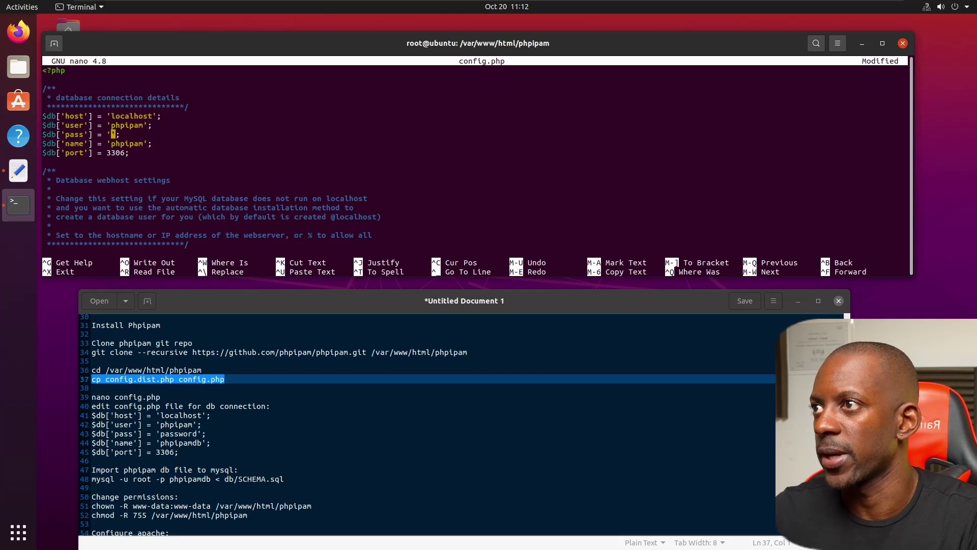
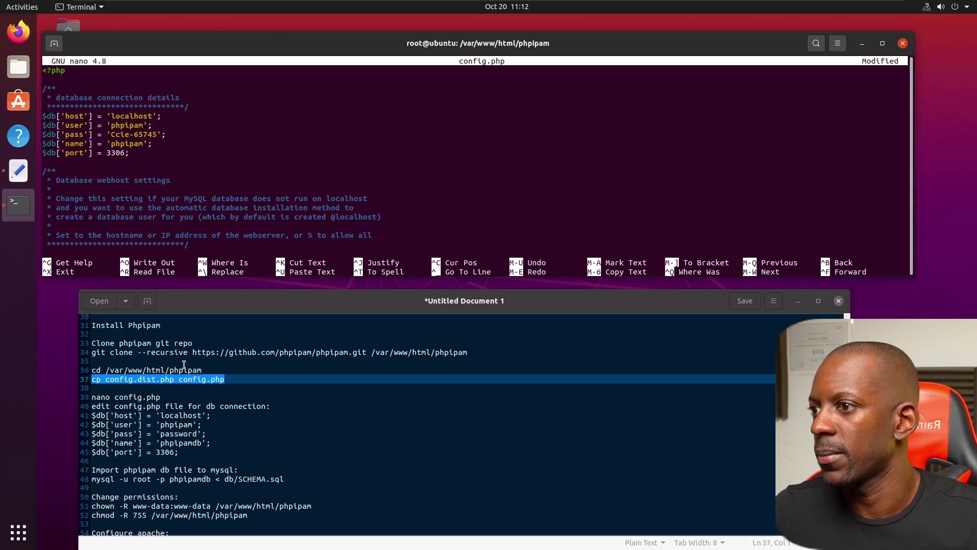
Step: Change the database name to phpipamdb, save config.php and exit nano
key(Left)
key(Down)
key(Left)
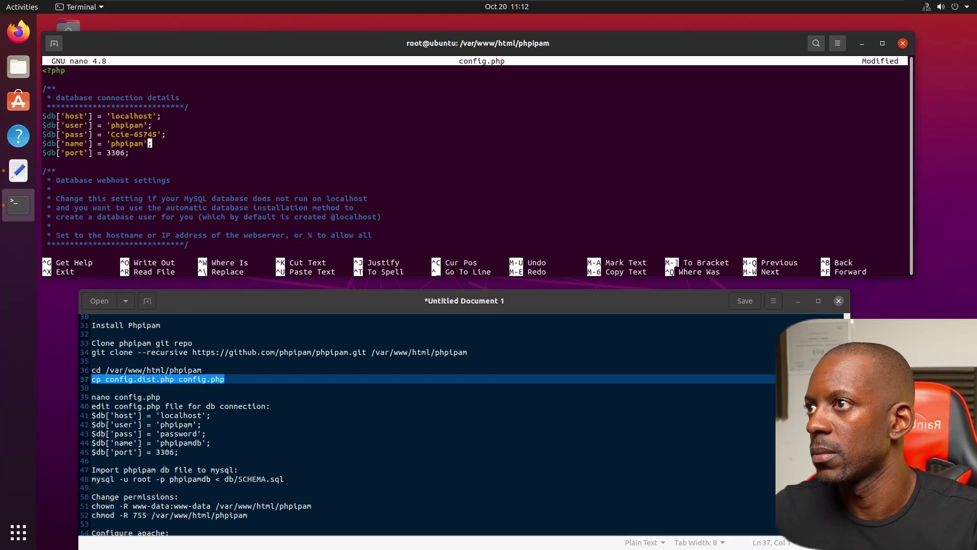
key(Left)
text(db)
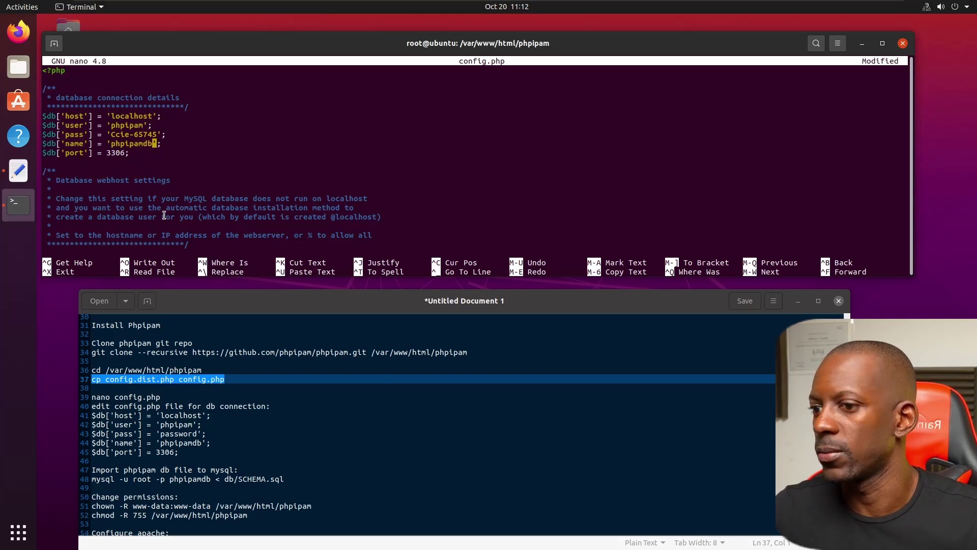
key(ctrl+o)
key(Return)
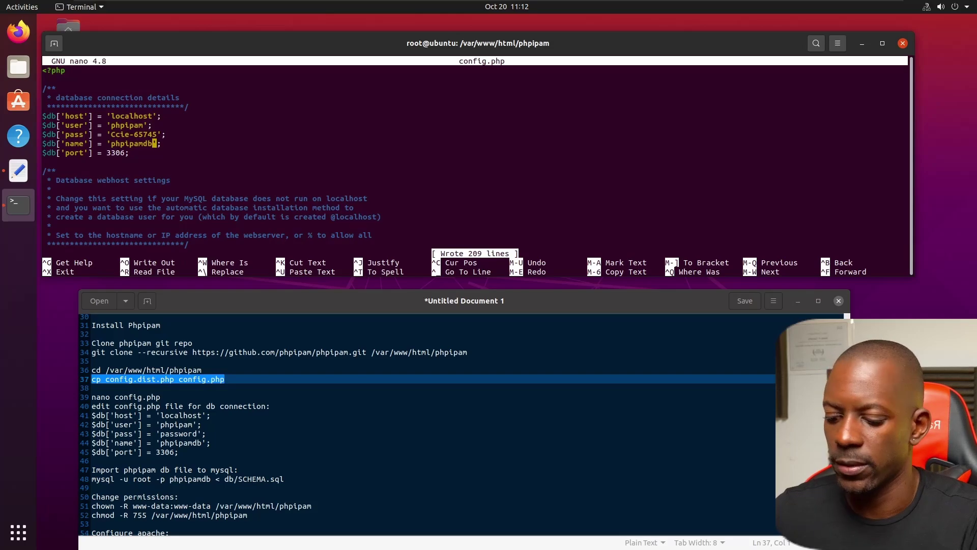
key(ctrl+x)
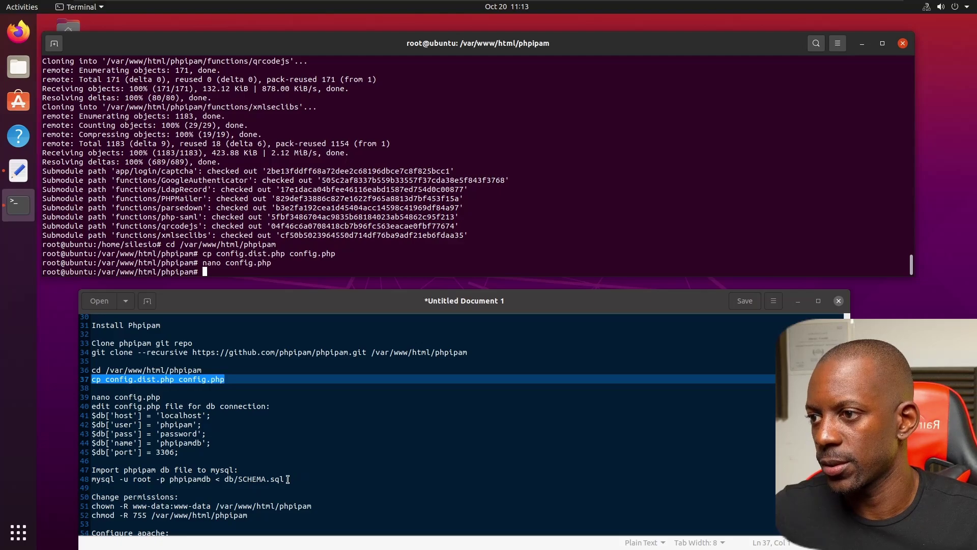
Step: Import phpIPAM's SCHEMA.sql into the phpipamdb database as MySQL root
drag(284, 479, 84, 478)
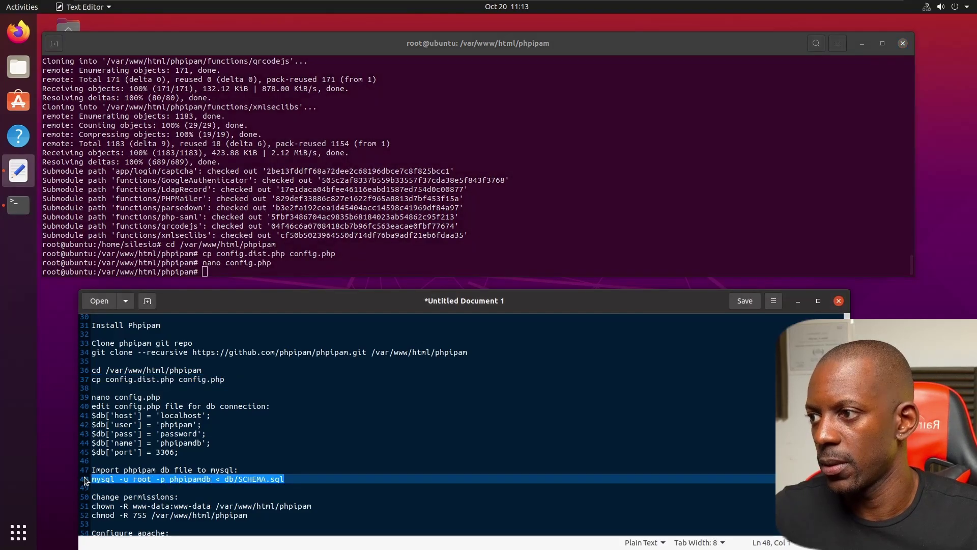
click(263, 217)
key(ctrl+shift+v)
key(Return)
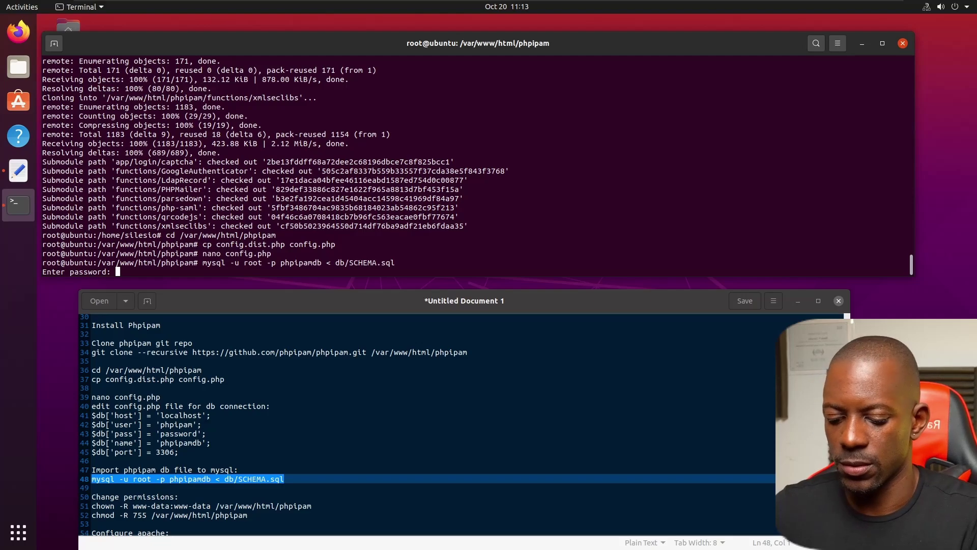
key(Return)
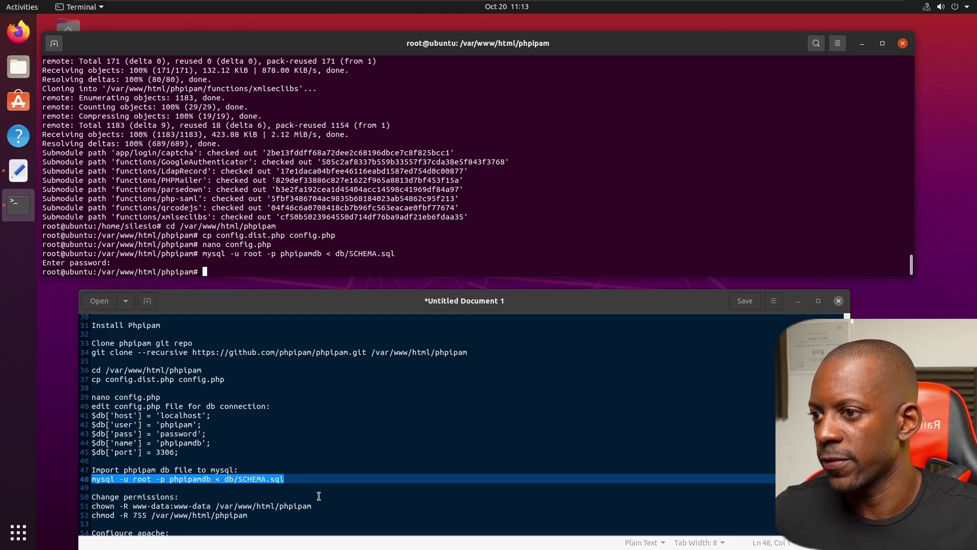
Step: Run chown -R www-data:www-data and chmod -R 755 on /var/www/html/phpipam
drag(319, 503, 62, 503)
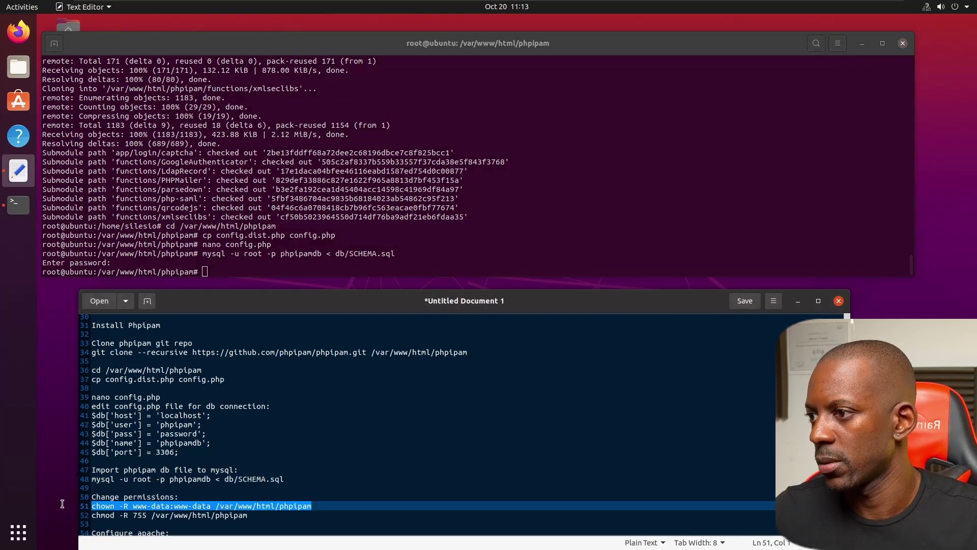
click(234, 228)
key(ctrl+shift+v)
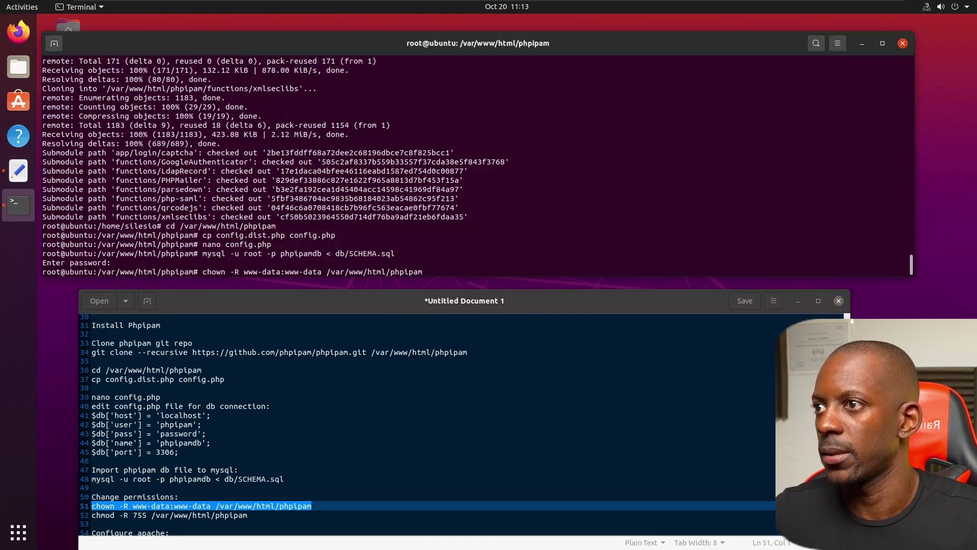
key(Return)
drag(249, 515, 86, 513)
click(234, 271)
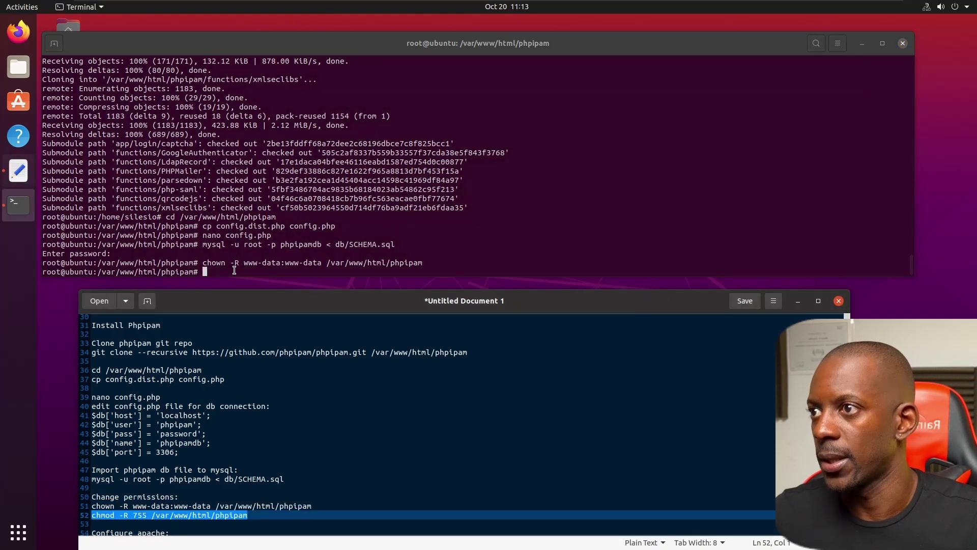
key(ctrl+shift+v)
key(Return)
scroll(262, 452, down, 2)
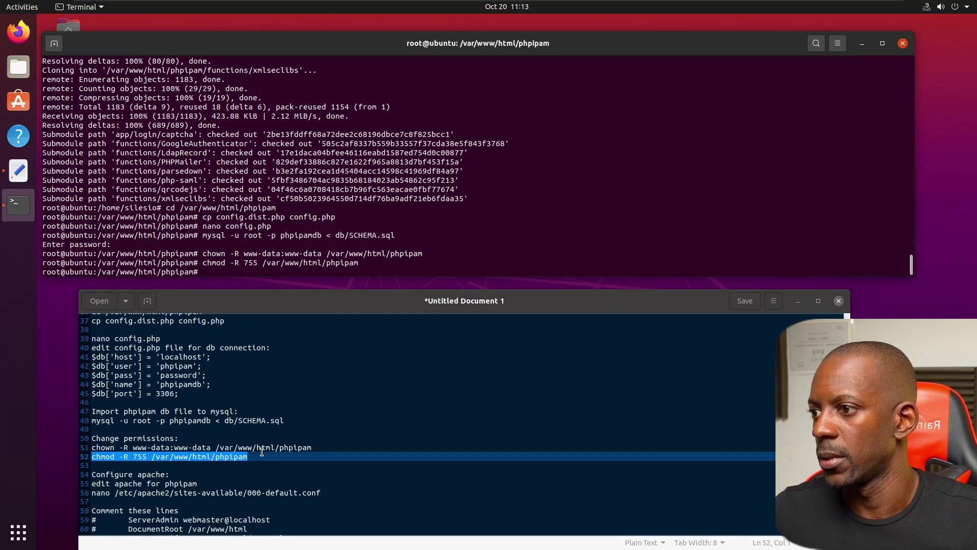
scroll(261, 452, down, 3)
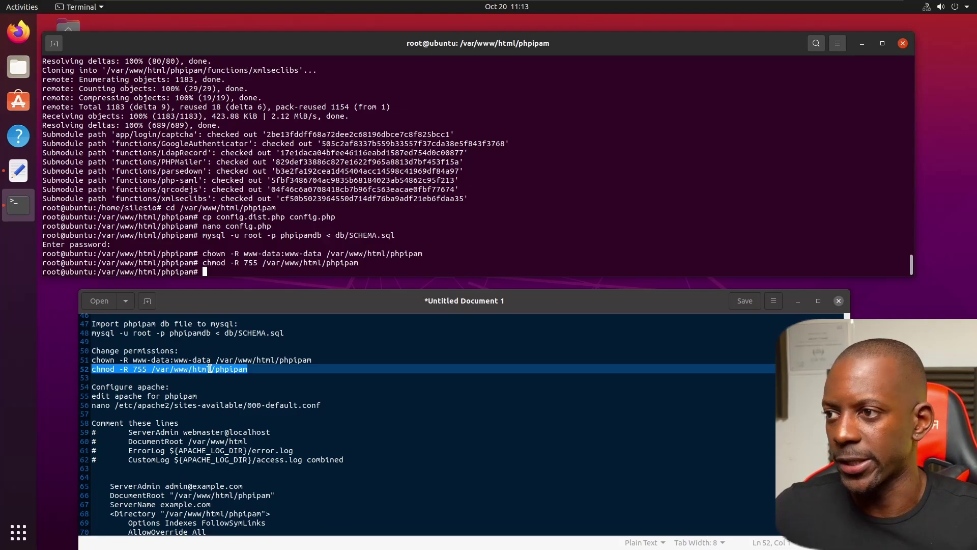
drag(330, 403, 91, 406)
Step: Open 000-default.conf in nano and comment out the ServerAdmin, DocumentRoot, ErrorLog and CustomLog lines
key(ctrl+c)
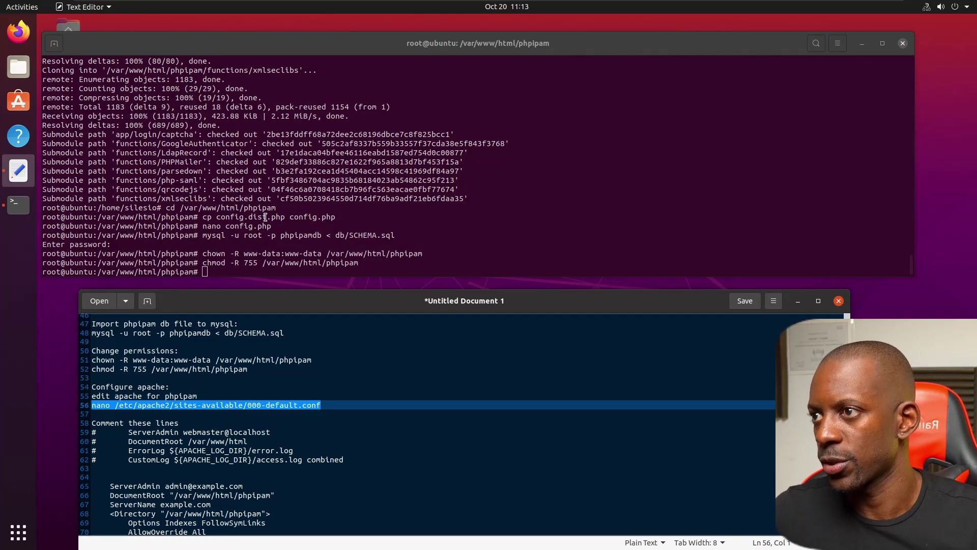
key(alt+Tab)
key(ctrl+shift+v)
key(Return)
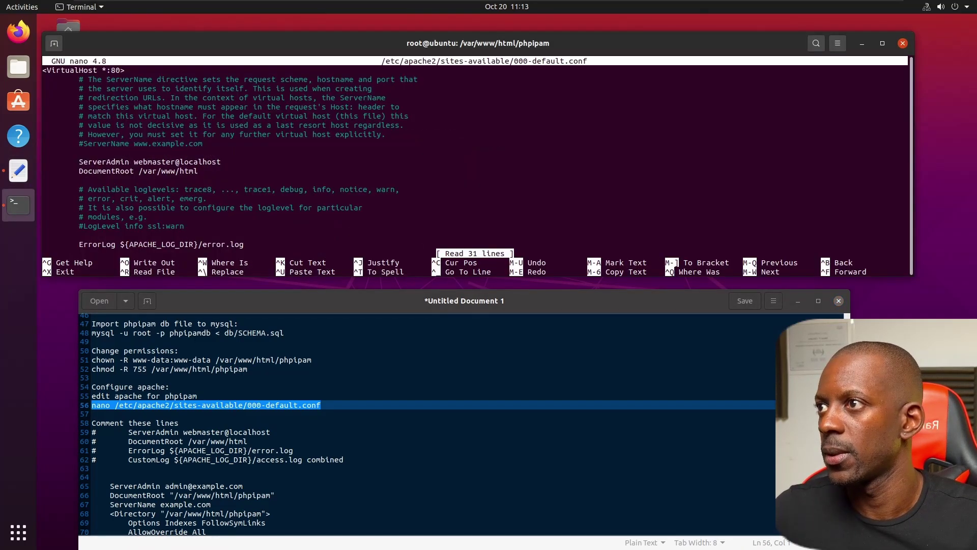
key(Down)
key(Down)
key(Down)
key(Down)
key(Down)
key(Down)
key(Down)
key(Down)
key(Down)
key(Down)
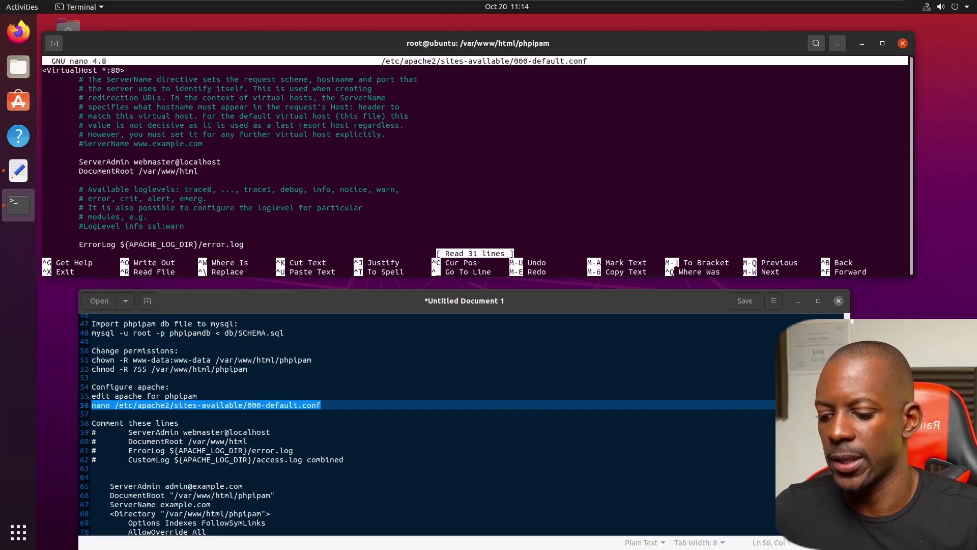
text(#)
key(End)
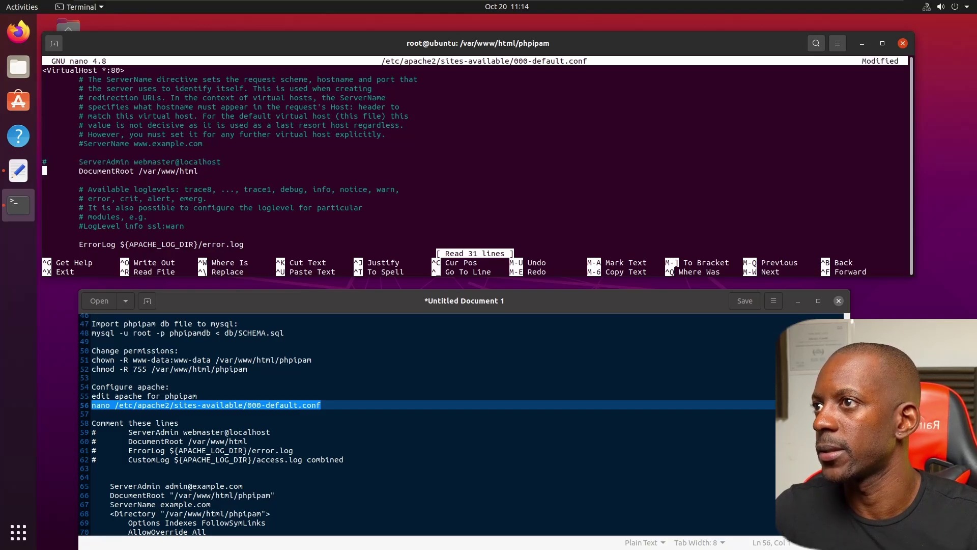
text(#)
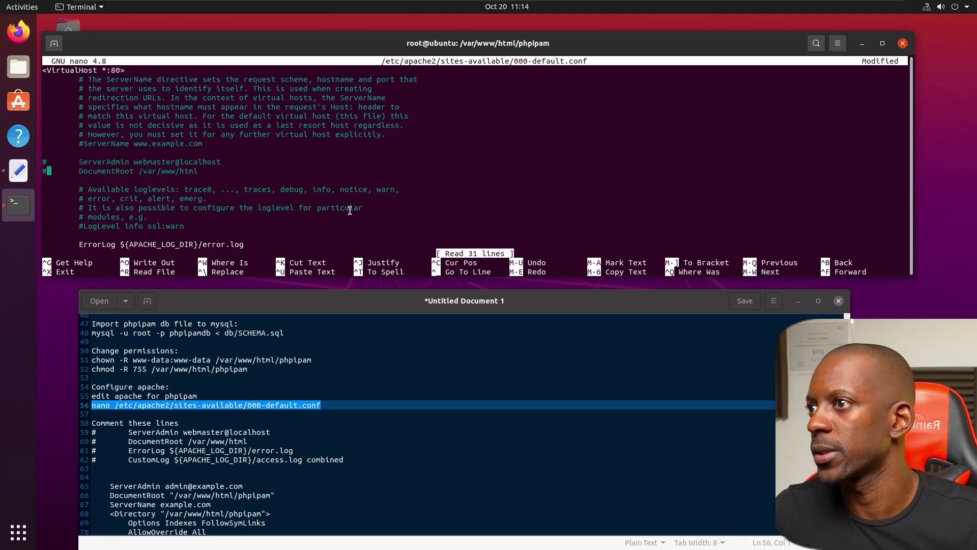
key(Down)
key(Down)
key(Down)
key(Down)
key(Down)
key(Down)
key(Down)
key(Down)
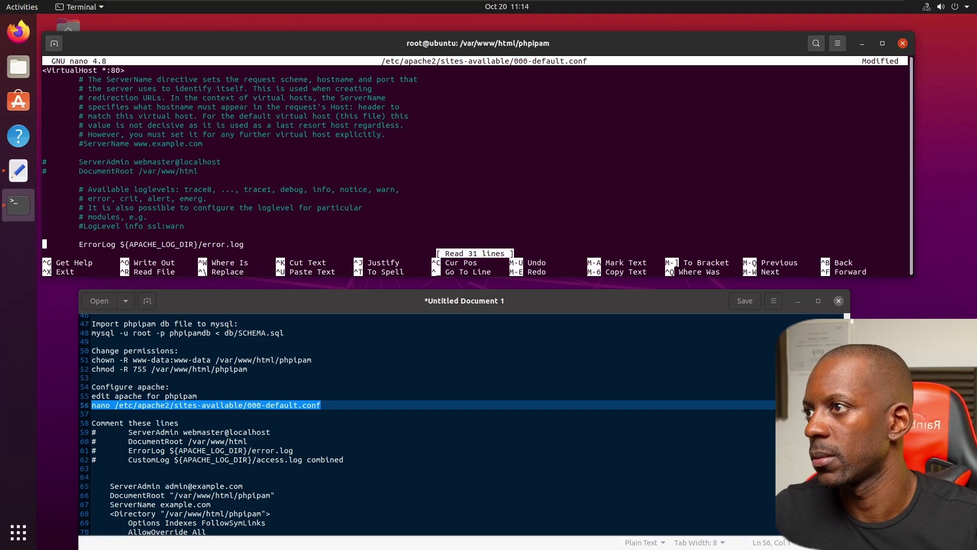
text(#)
key(Down)
text(#)
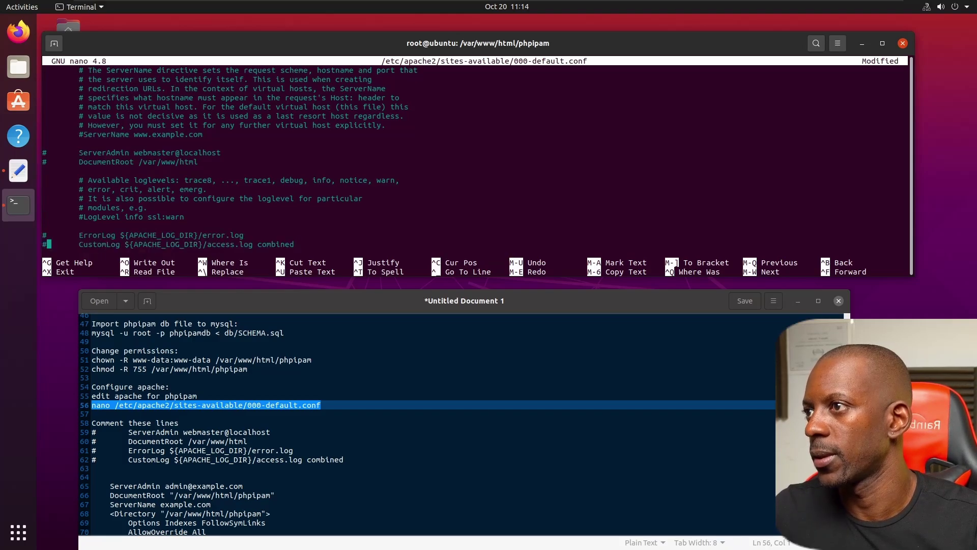
Step: Paste the phpIPAM virtual host block from the notes above </VirtualHost>
key(Down)
key(Down)
key(Down)
key(Down)
key(Down)
key(Down)
key(Down)
key(Down)
key(Down)
key(Down)
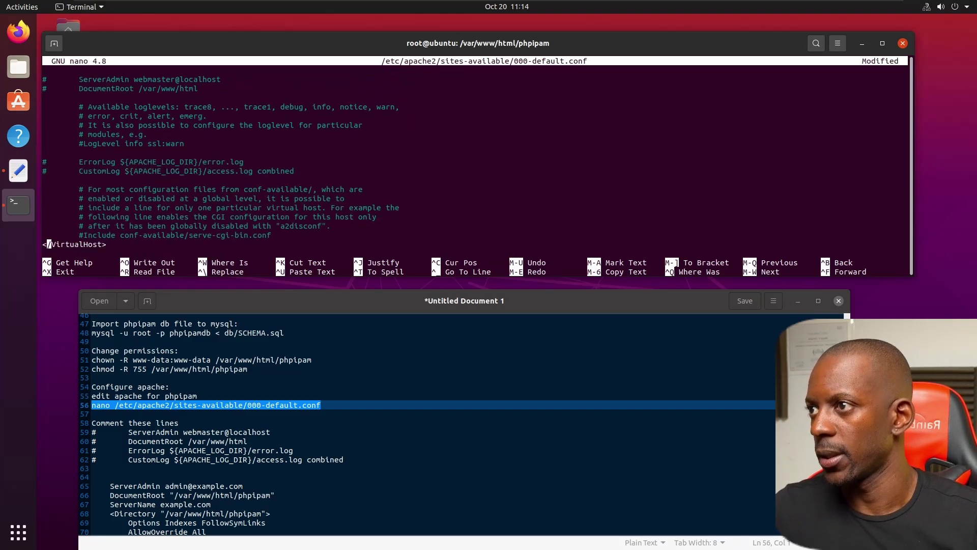
key(Up)
key(Up)
key(Home)
key(Return)
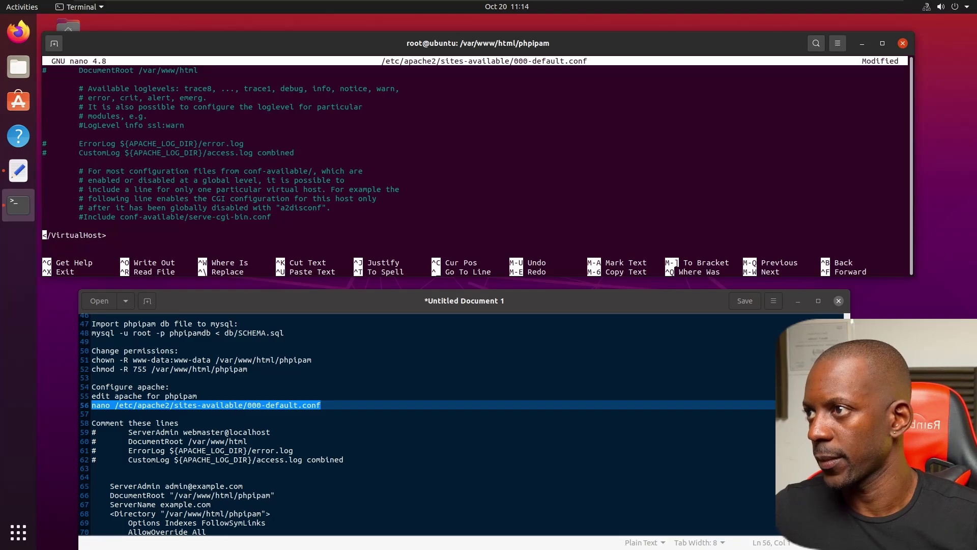
scroll(196, 414, down, 4)
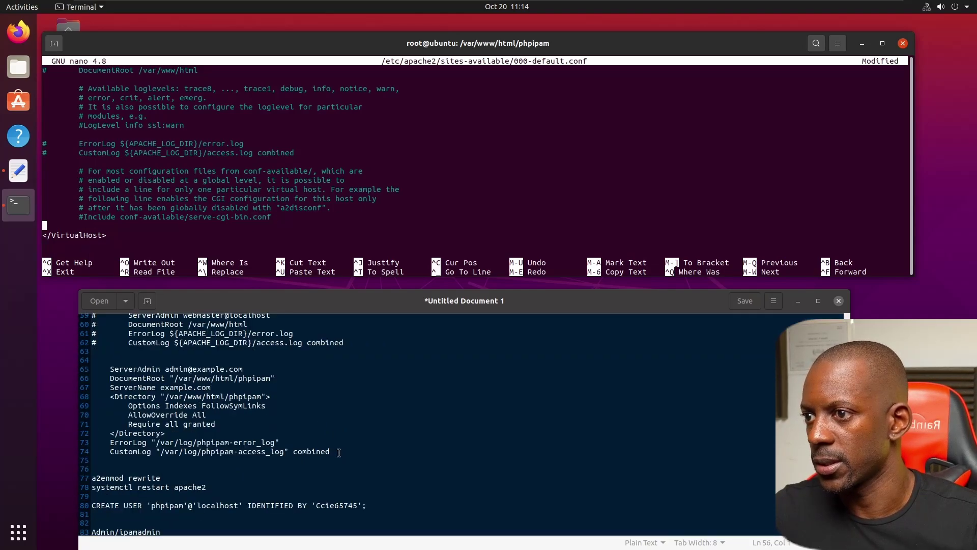
drag(333, 452, 80, 377)
click(82, 229)
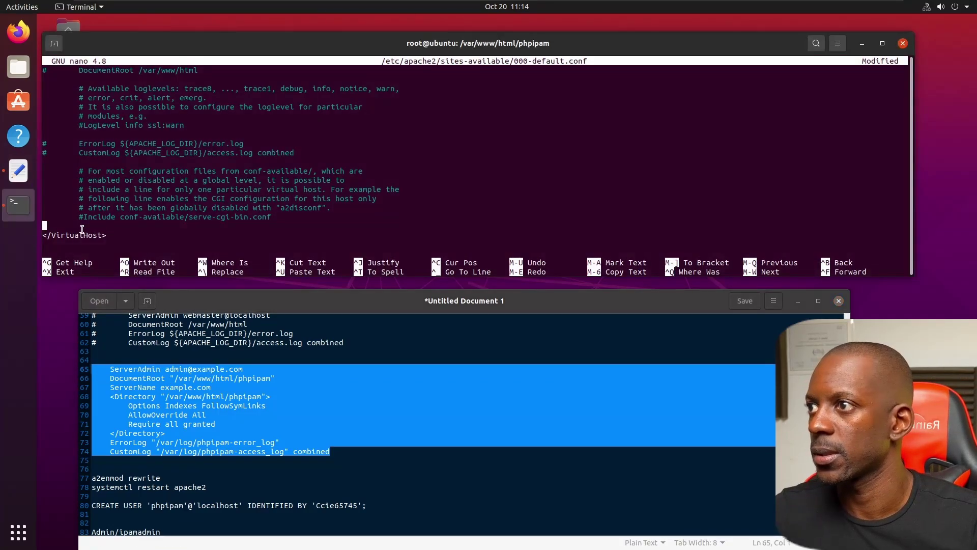
key(ctrl+shift+v)
Step: Check the pasted block, then save 000-default.conf and exit nano
key(Up)
key(Up)
key(Up)
key(Up)
key(Up)
key(Up)
key(Up)
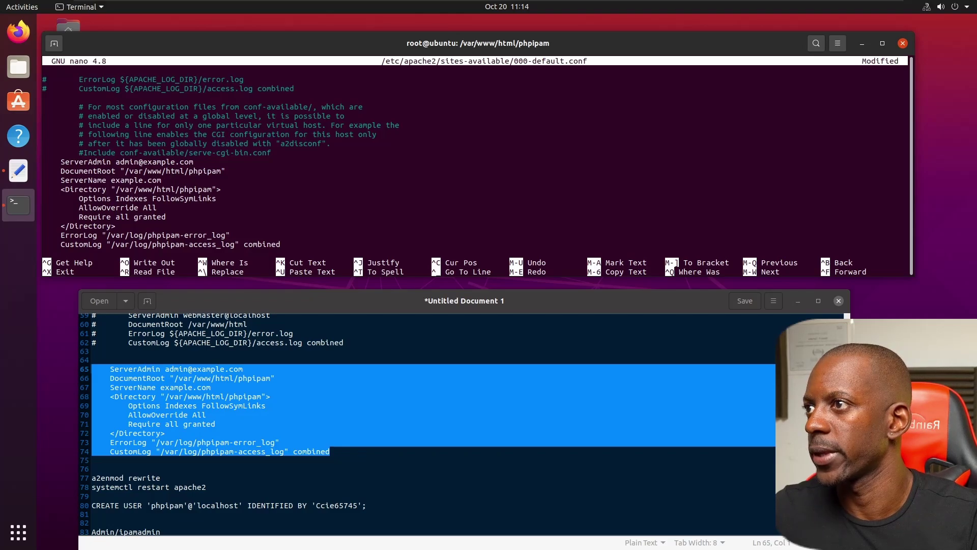
key(Down)
key(Down)
key(Down)
key(Down)
key(Down)
key(Down)
key(Down)
key(Down)
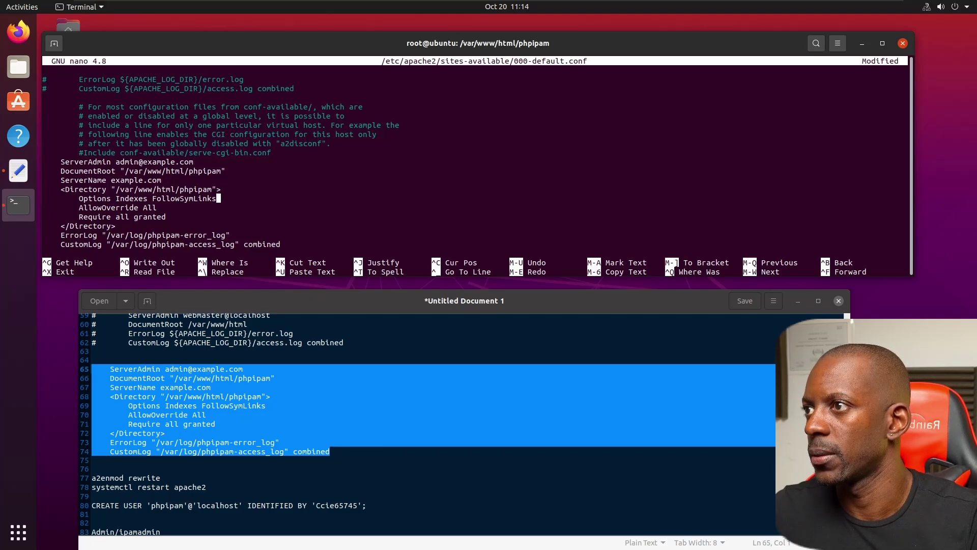
key(Down)
key(Down)
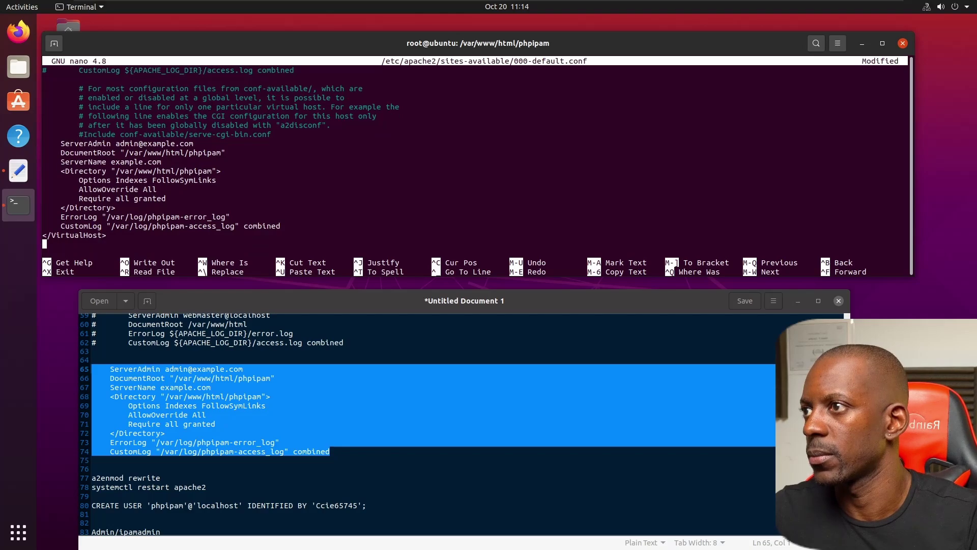
key(End)
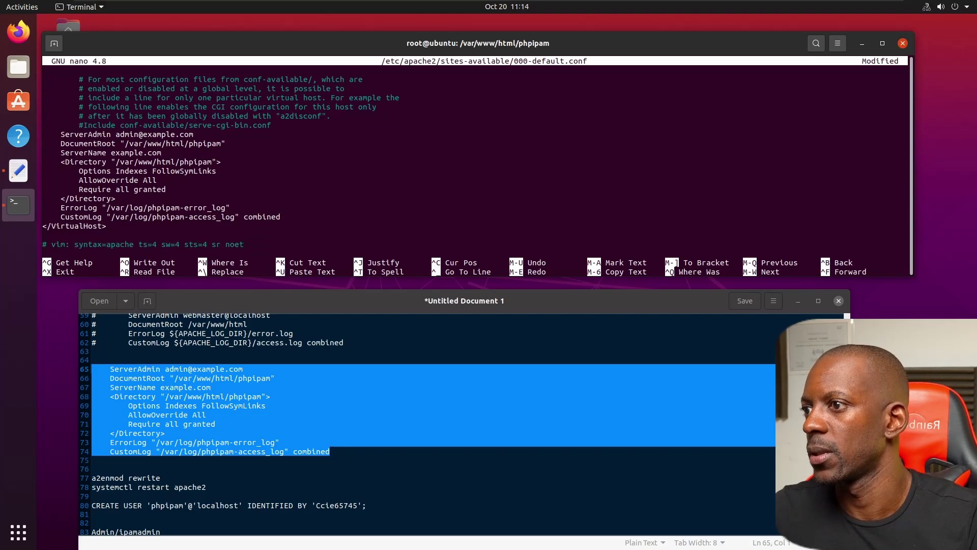
key(ctrl+o)
key(Return)
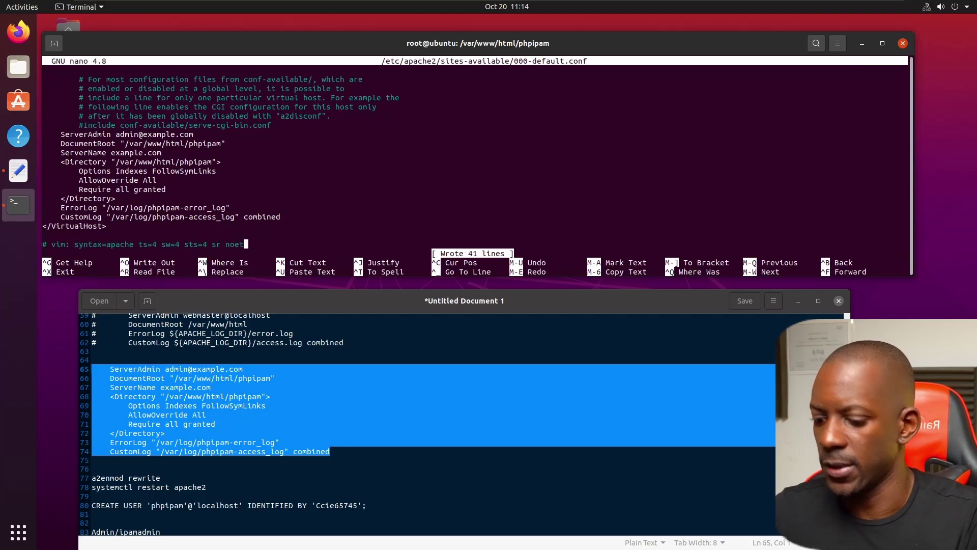
key(ctrl+x)
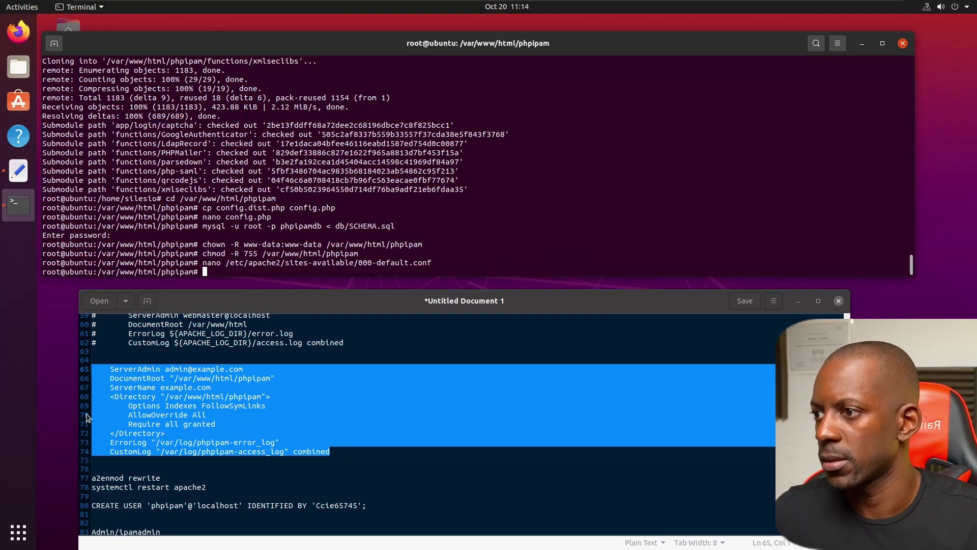
Step: Enable Apache's rewrite module with a2enmod rewrite
drag(161, 479, 87, 482)
click(169, 272)
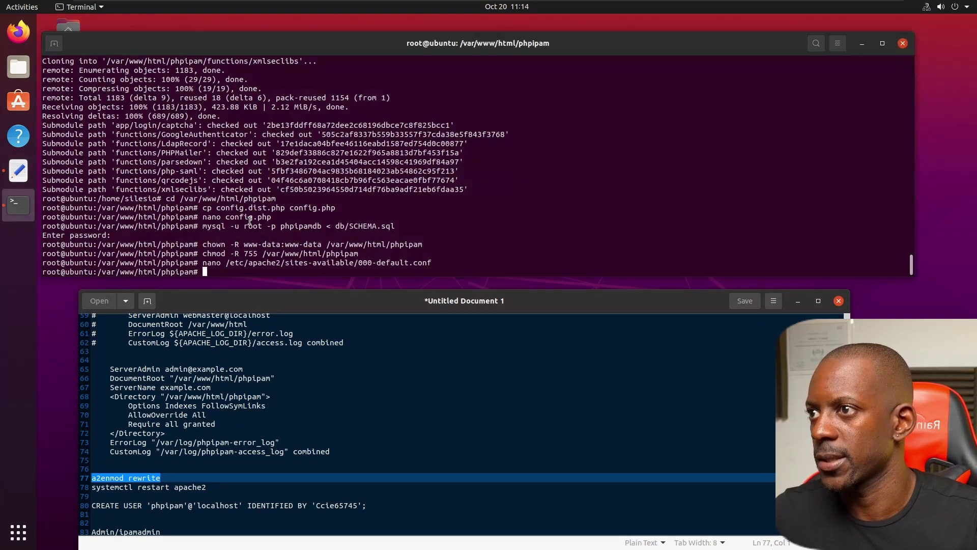
key(ctrl+shift+v)
key(Return)
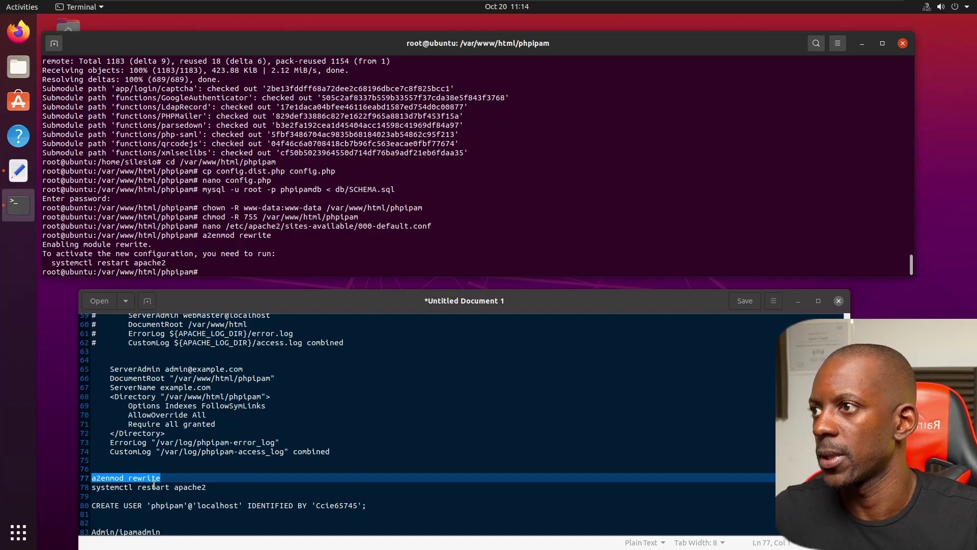
Step: Restart Apache with systemctl restart apache2
drag(208, 487, 91, 488)
click(218, 235)
key(ctrl+shift+v)
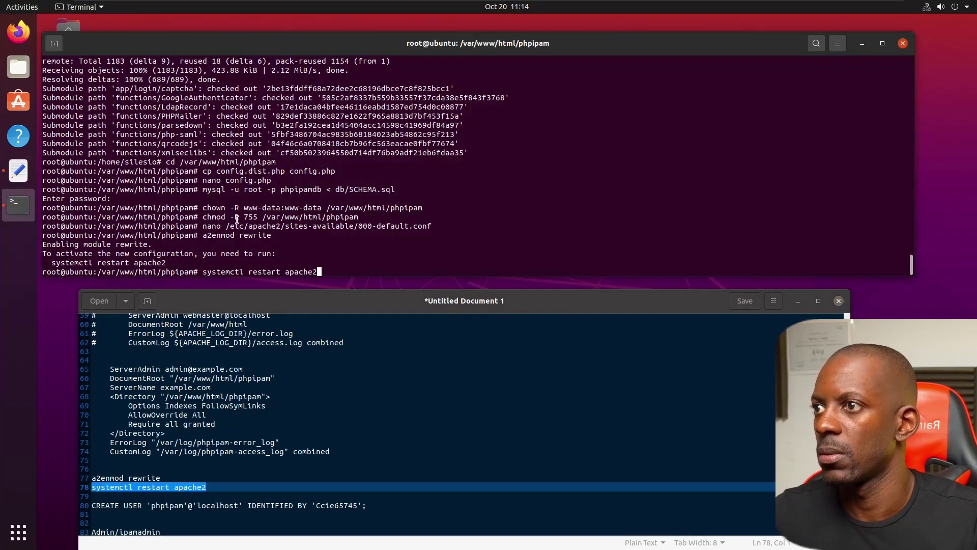
key(Return)
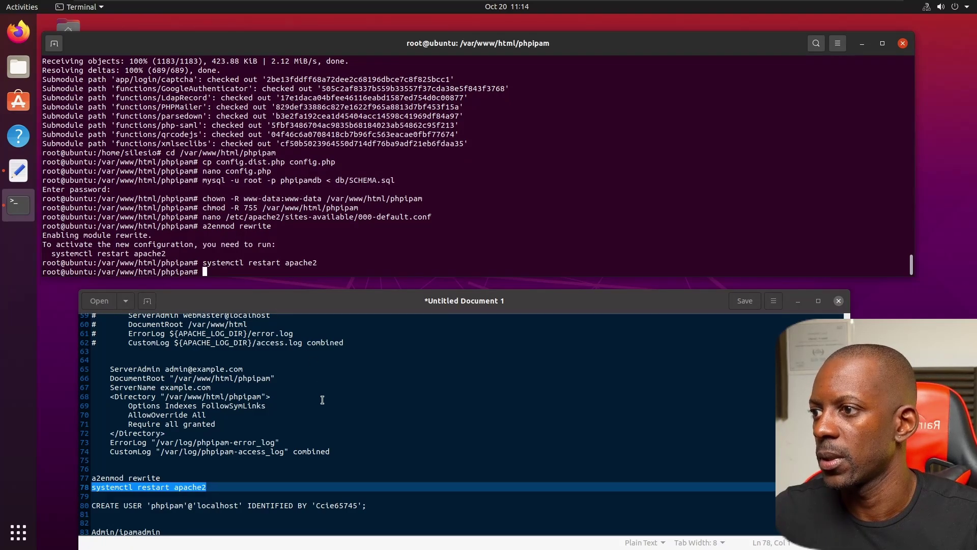
right_click(27, 32)
Step: In a private Firefox window, load localhost/ and log in to phpIPAM as admin with the default password
click(87, 55)
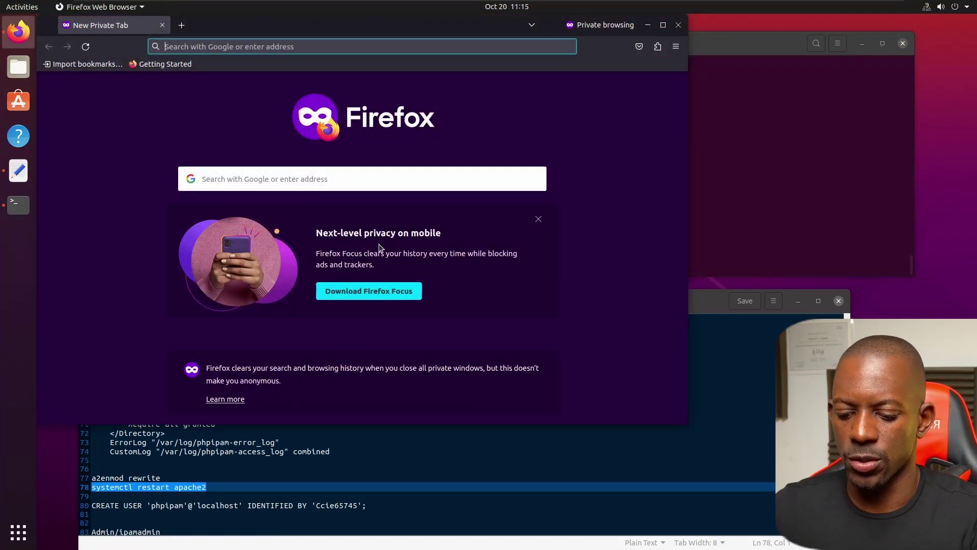
text(localhost/)
key(Return)
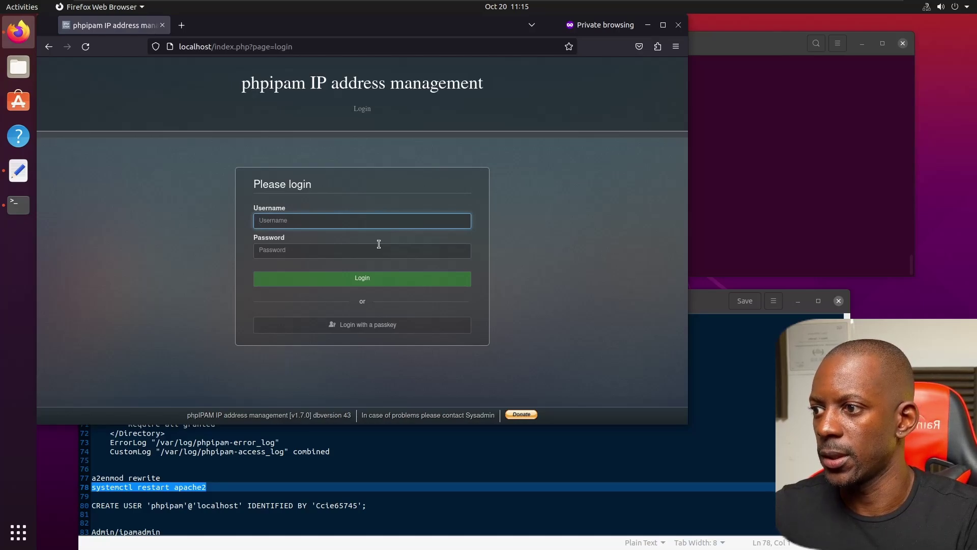
text(admin)
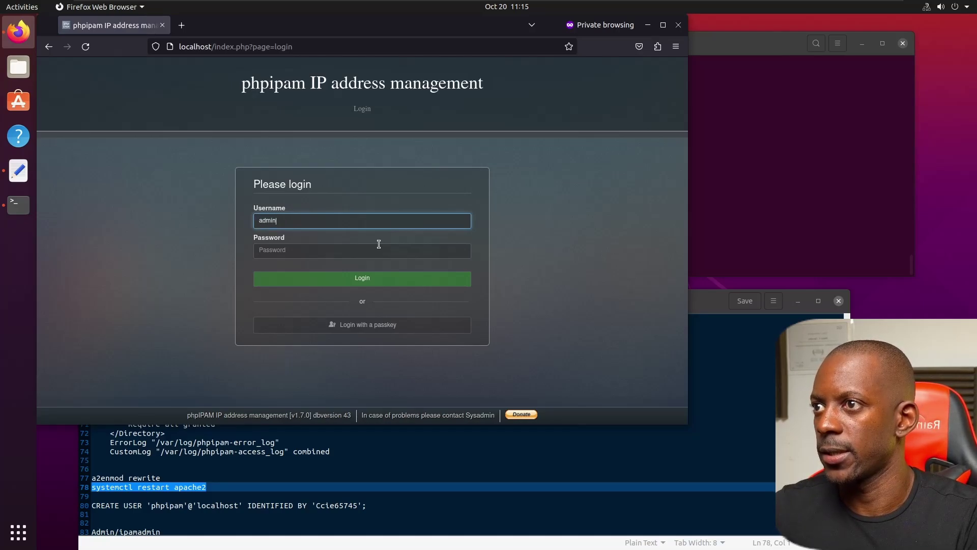
key(Tab)
text(i)
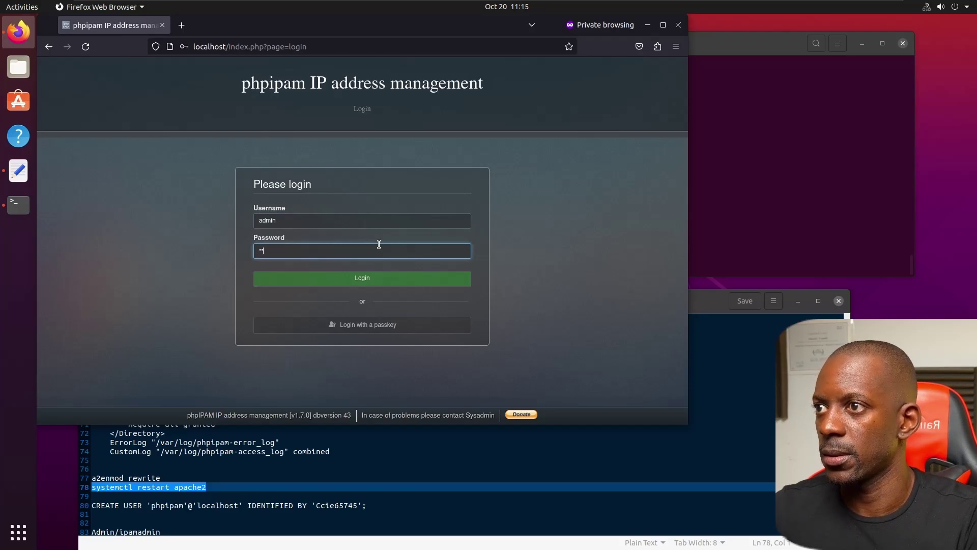
key(BackSpace)
key(BackSpace)
text(ipa)
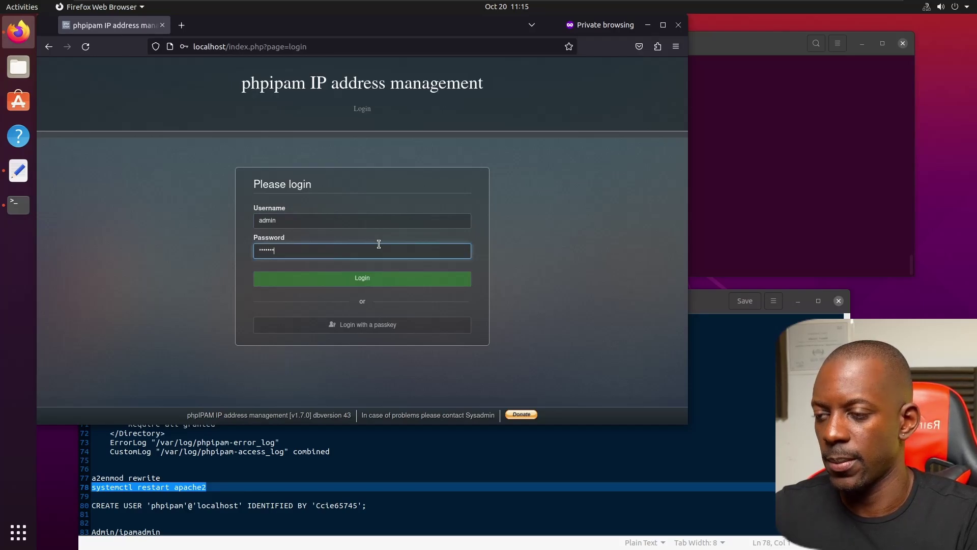
text(madmin)
key(Return)
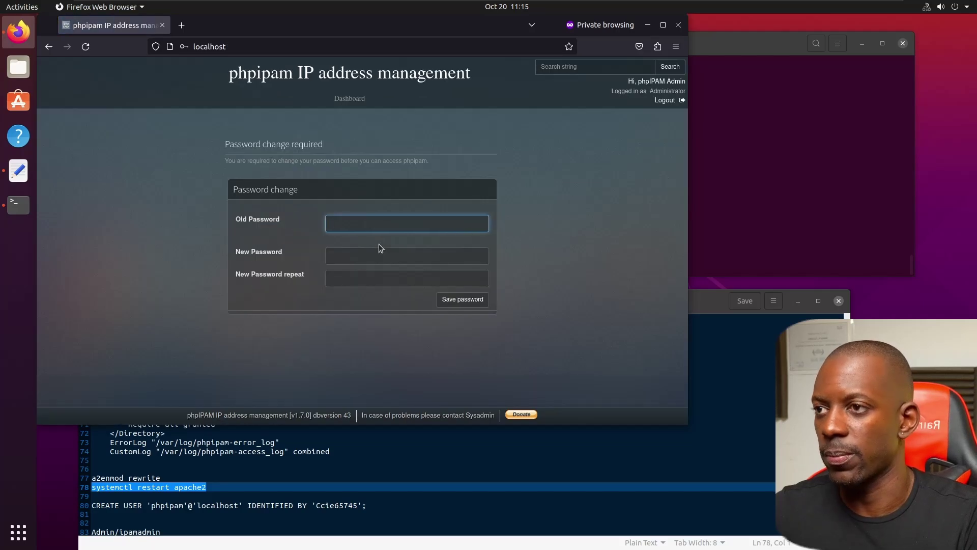
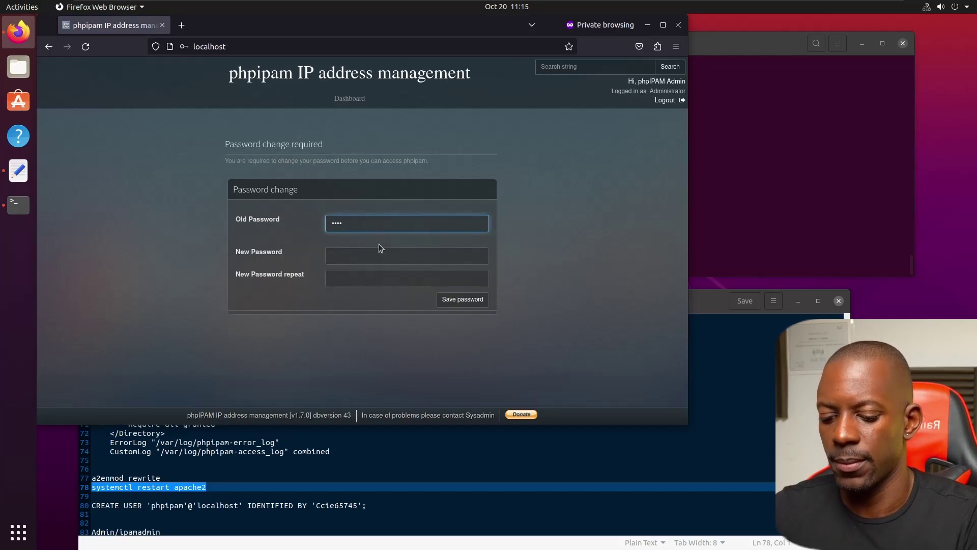
Step: Enter the old admin password and the new password in both new-password fields
key(Tab)
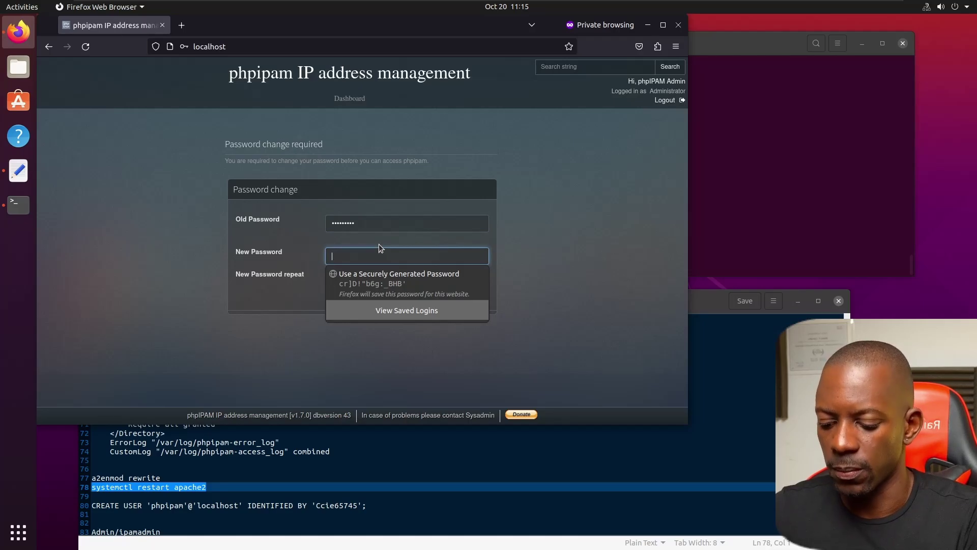
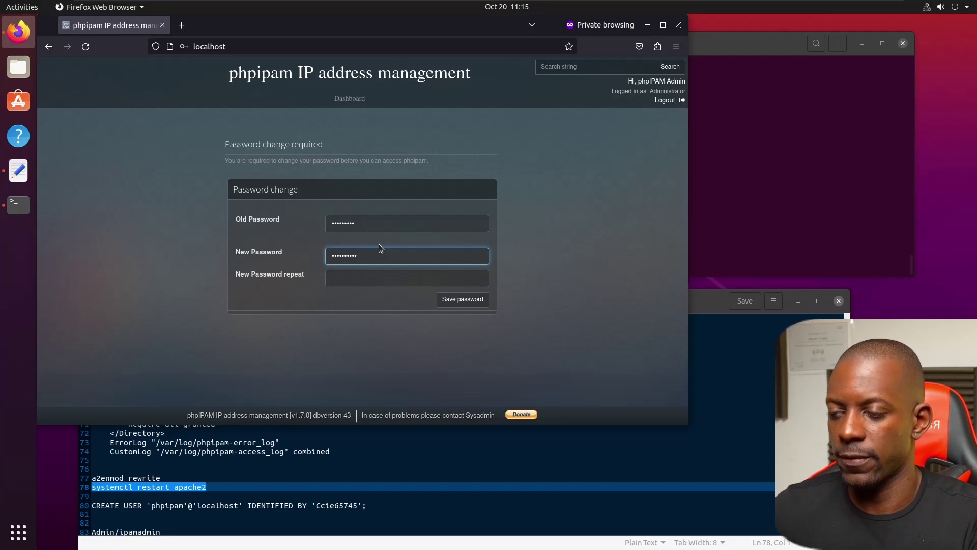
key(Tab)
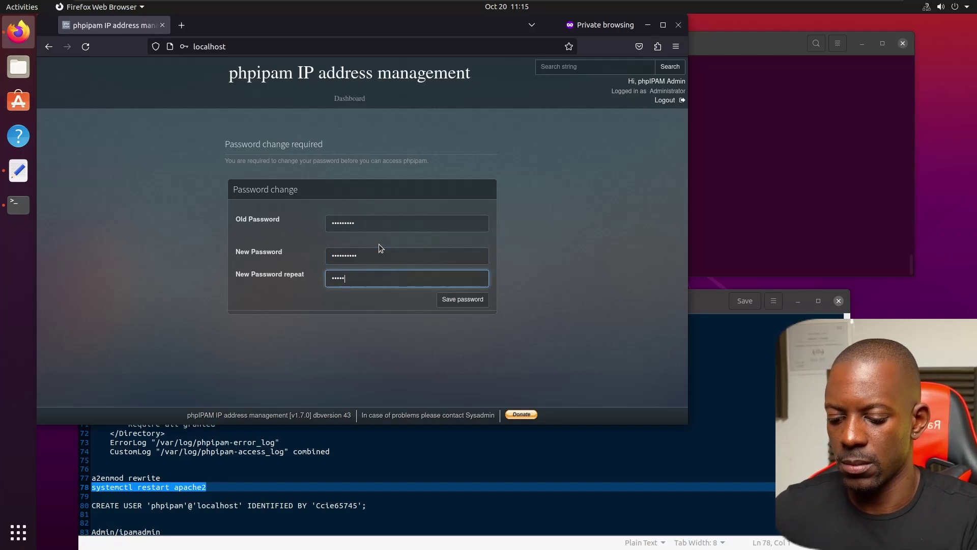
key(BackSpace)
key(BackSpace)
key(BackSpace)
key(BackSpace)
key(BackSpace)
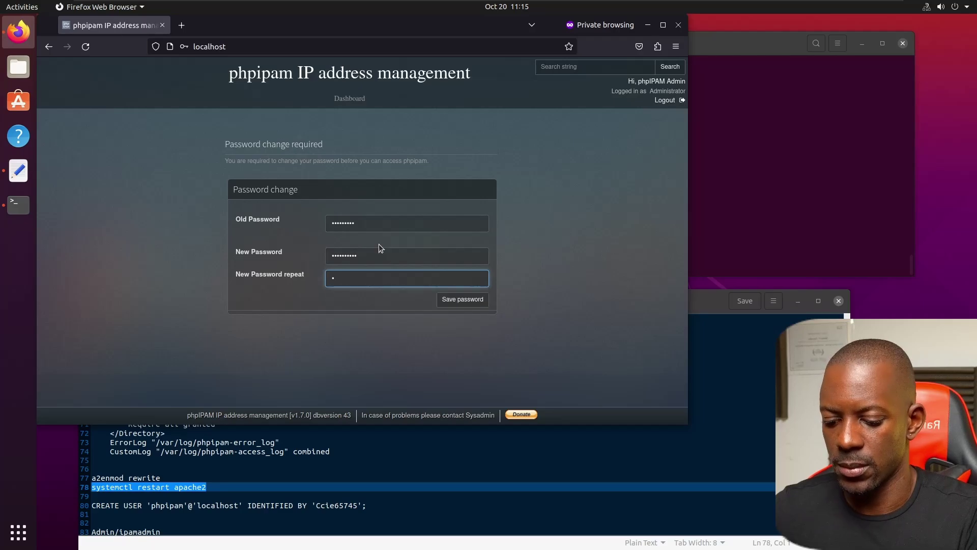
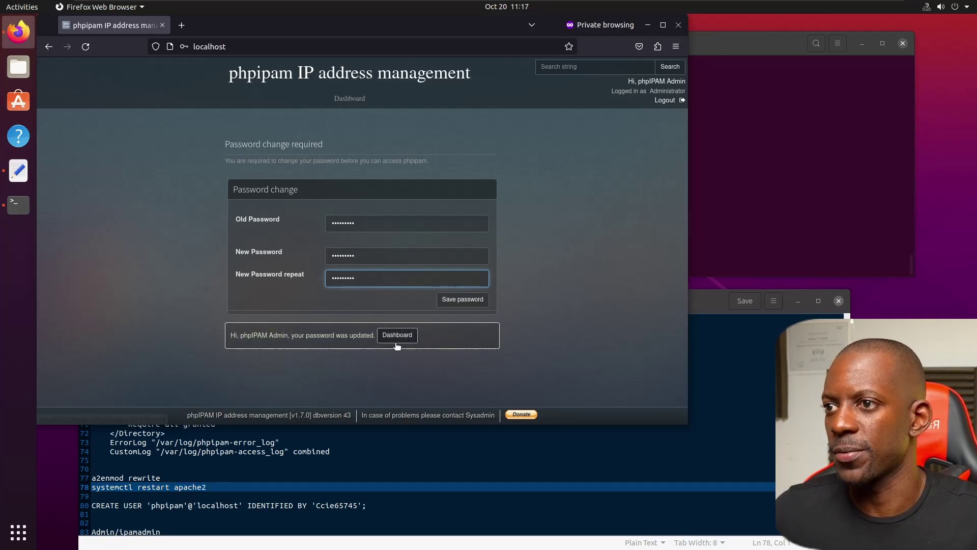
Step: Add a section named 'Management' under Administration > Sections, then open the subnet sections list
click(410, 338)
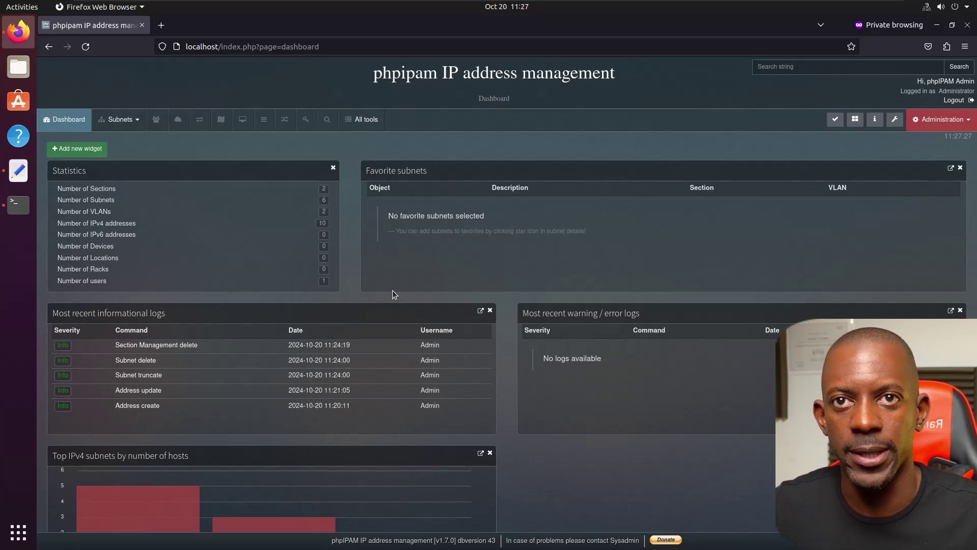
click(938, 121)
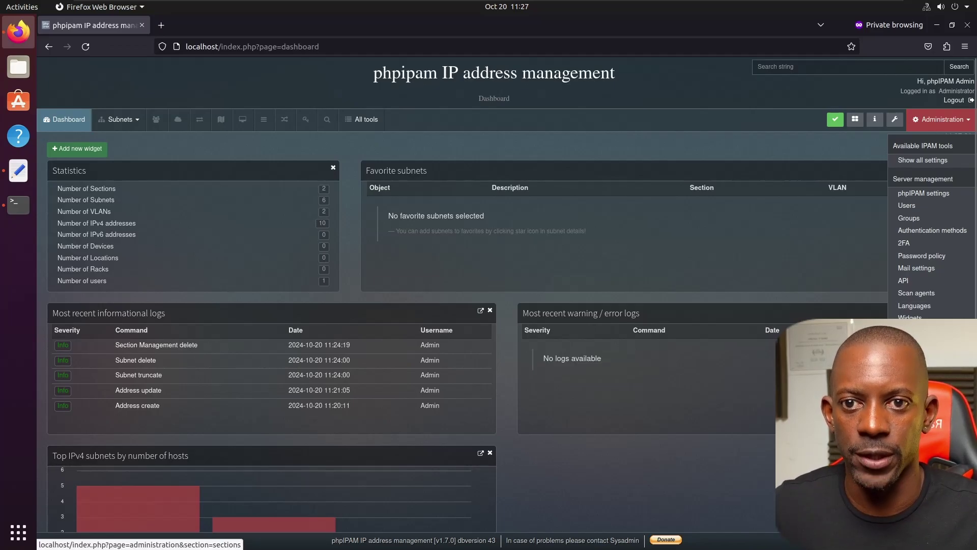
click(911, 375)
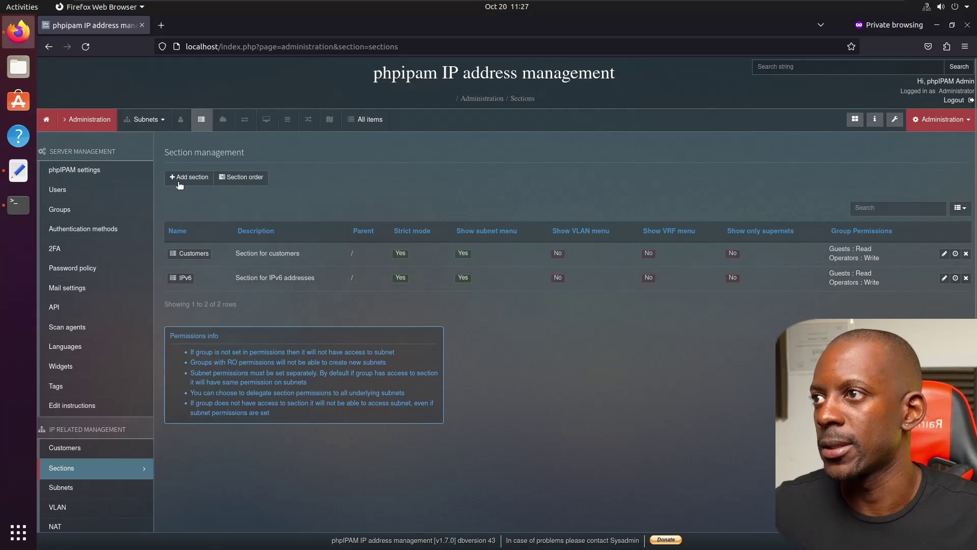
click(179, 178)
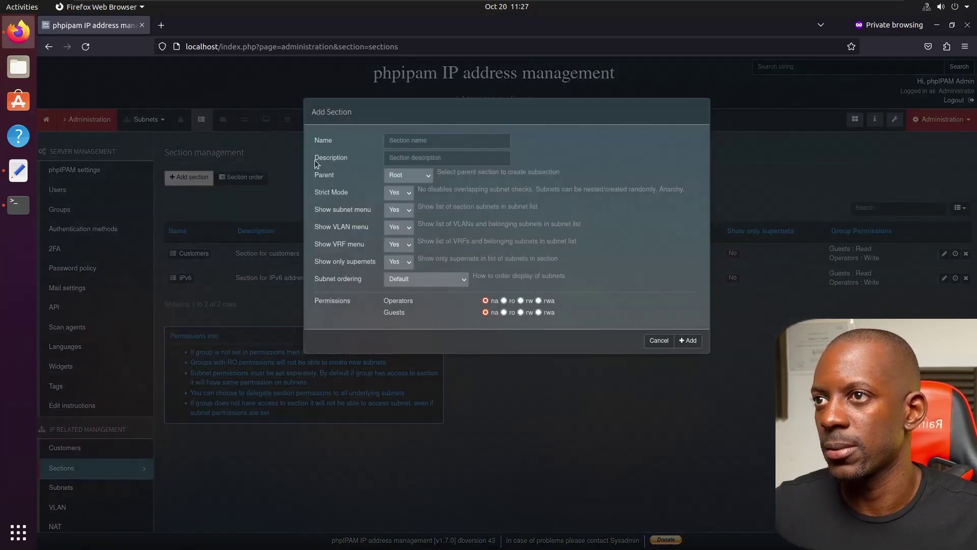
click(426, 142)
text(Management)
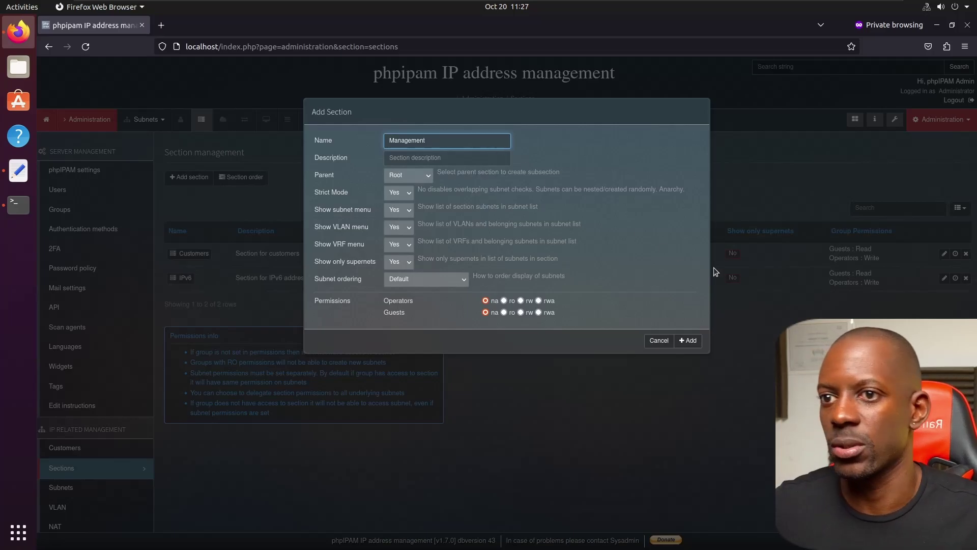
click(689, 342)
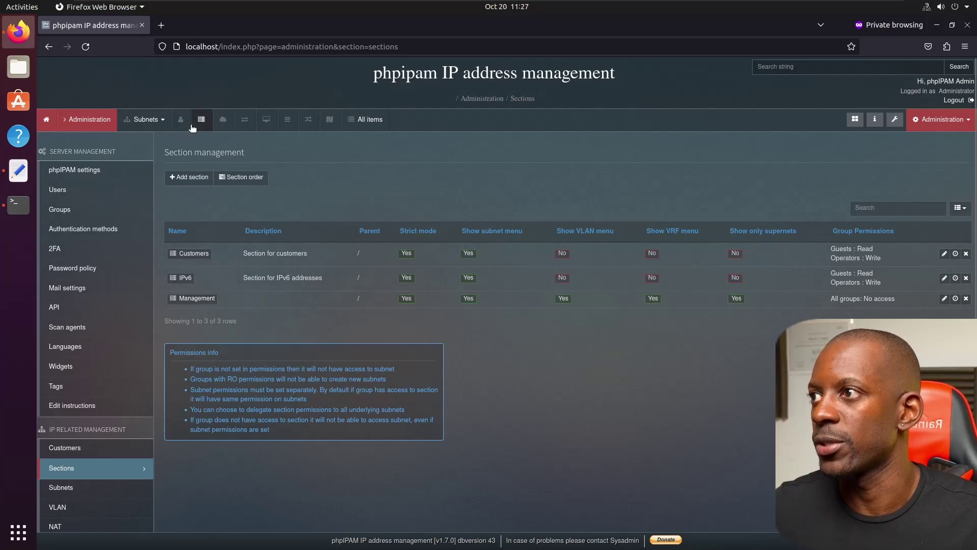
click(145, 119)
Step: Add subnet 192.168.43.0/24 to Management with Check hosts status and Discover new hosts set to Yes
click(172, 178)
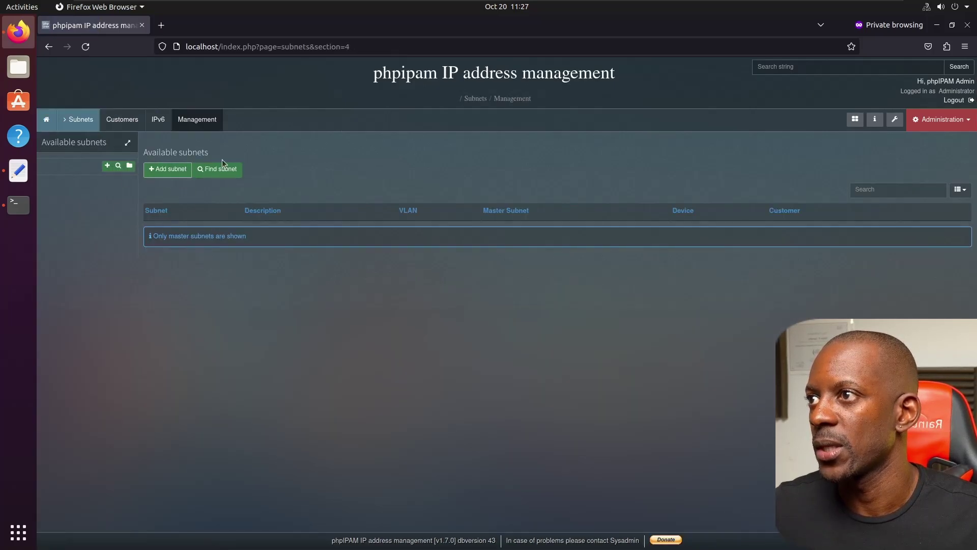
click(169, 171)
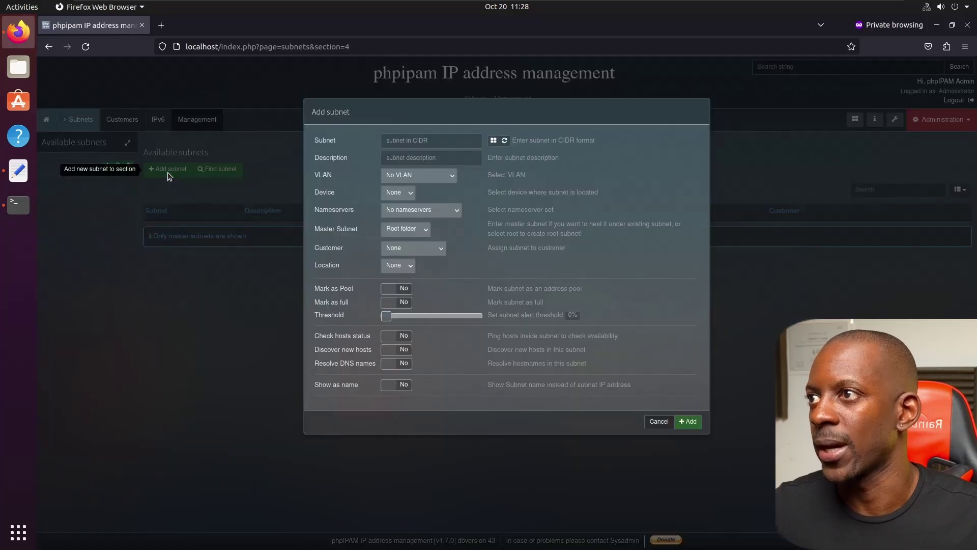
click(438, 144)
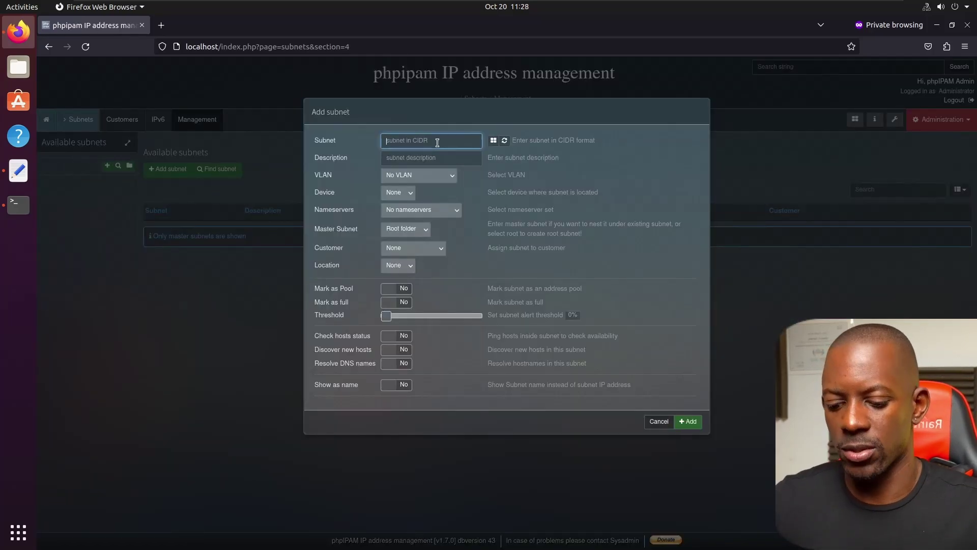
text(192.168.43.)
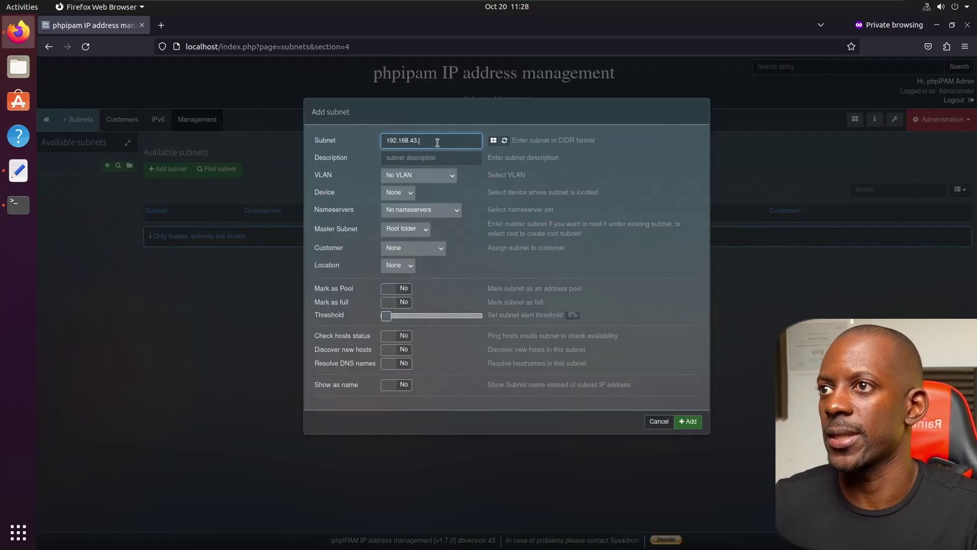
text(0/24)
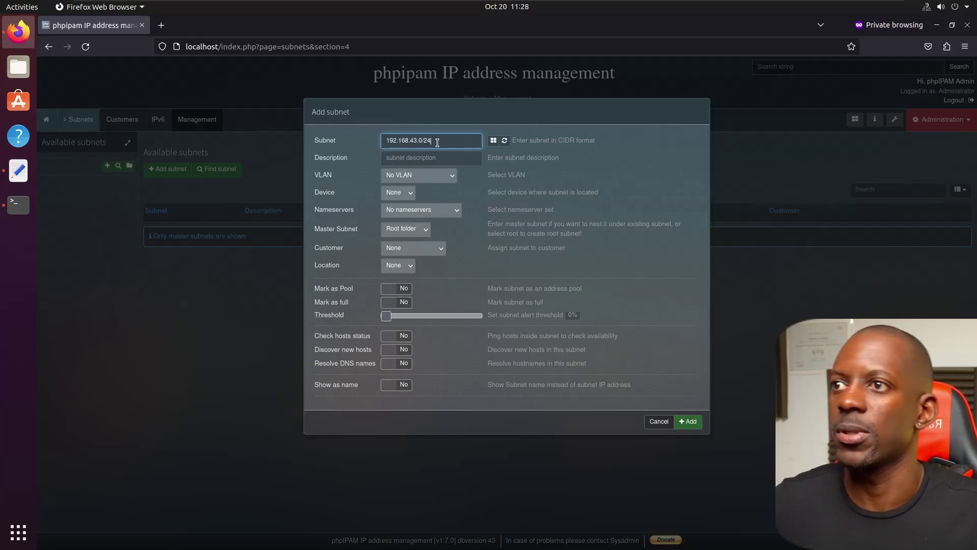
click(403, 339)
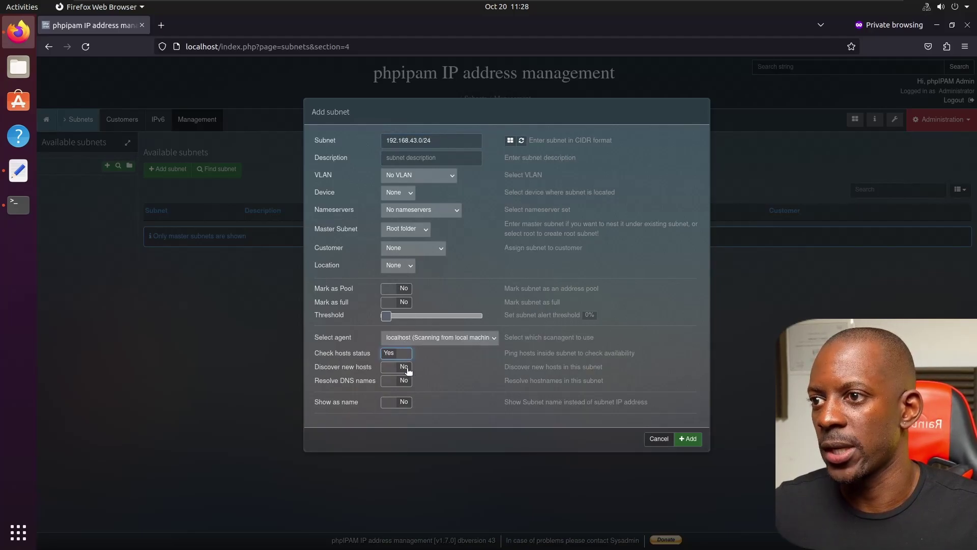
click(406, 367)
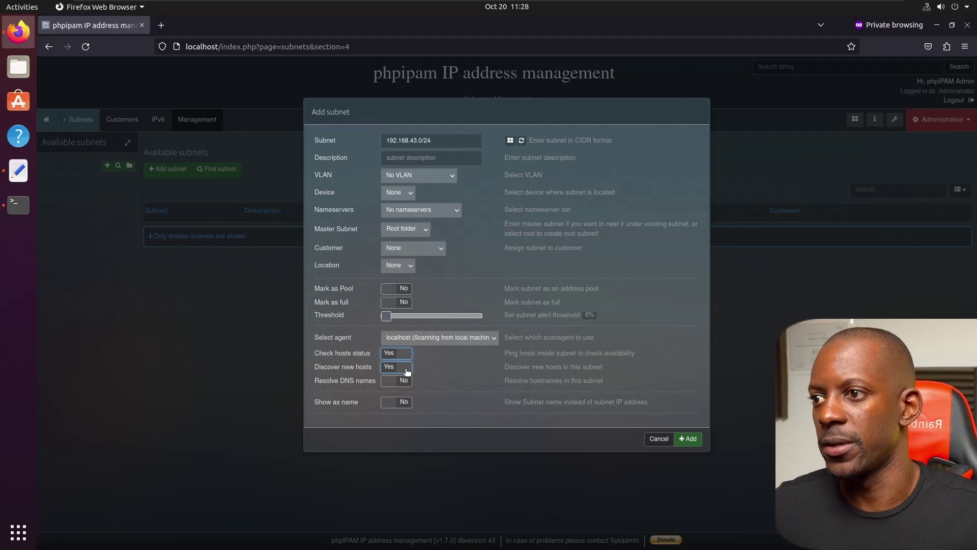
click(691, 440)
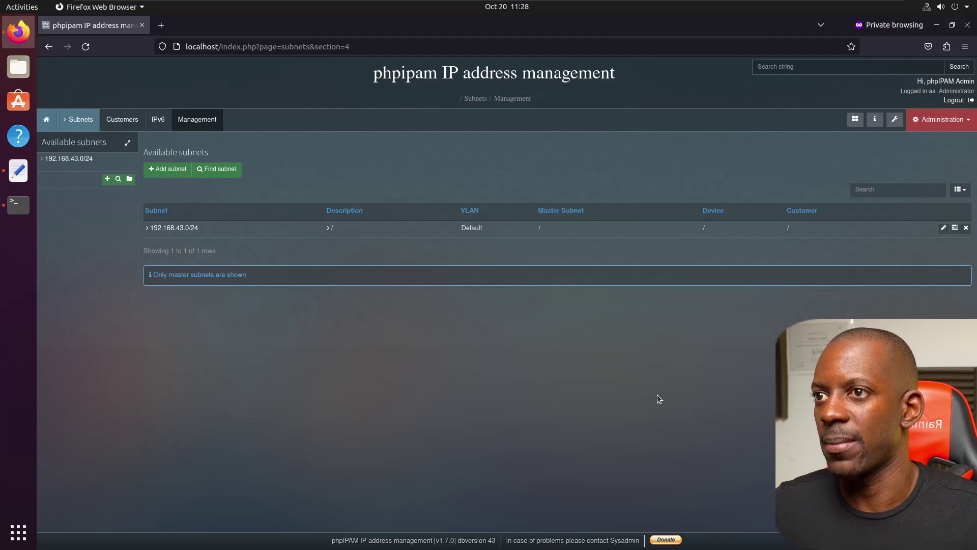
click(181, 228)
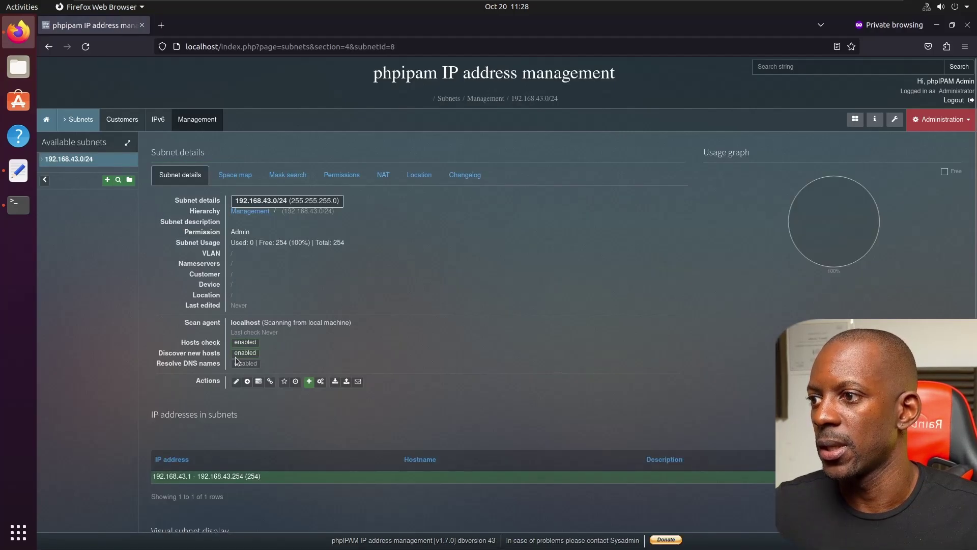
Step: Scan 192.168.43.0/24 for new hosts using the Ping scan discovery type
scroll(235, 356, down, 3)
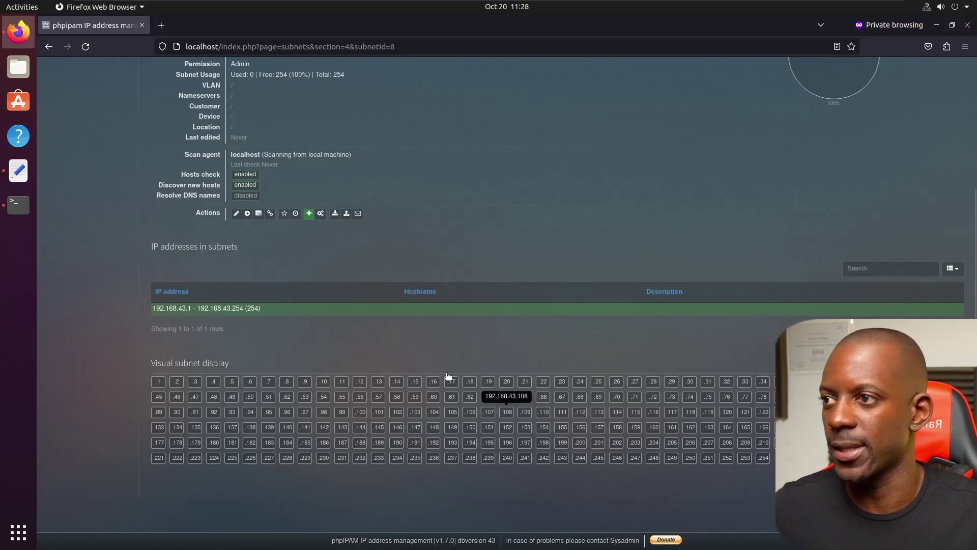
click(321, 214)
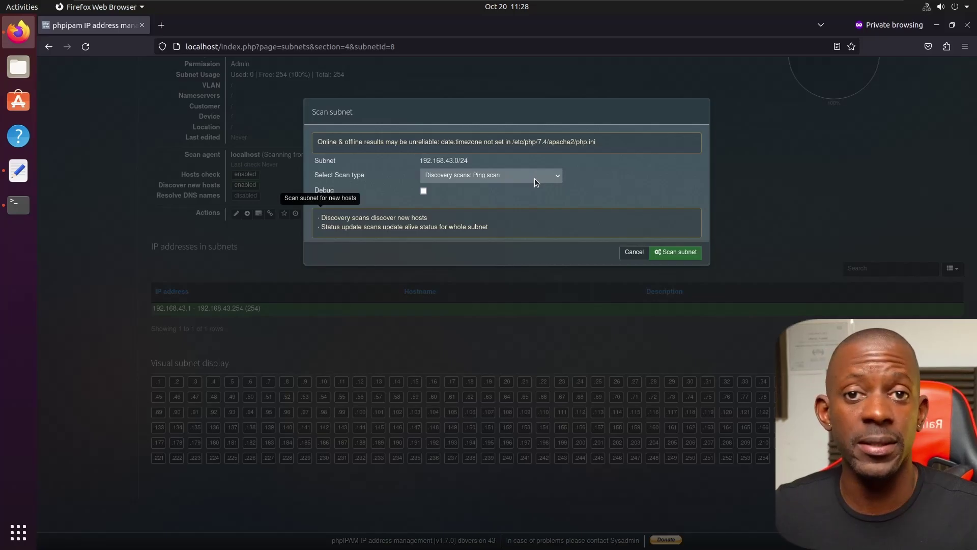
click(534, 179)
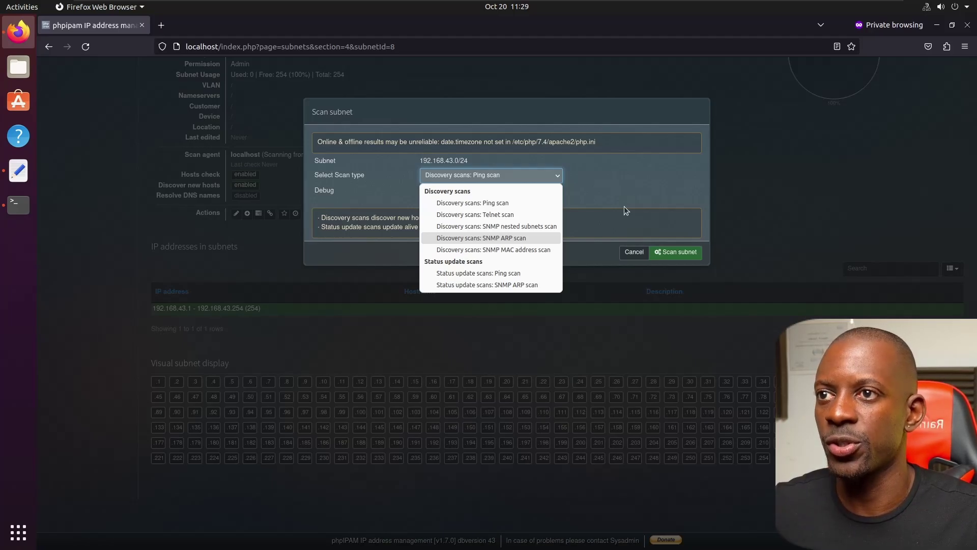
click(624, 206)
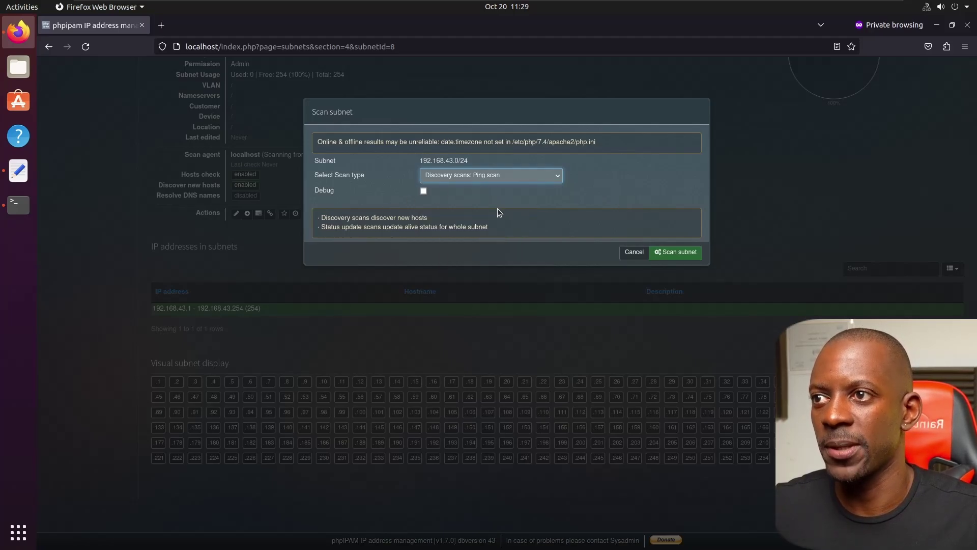
click(662, 255)
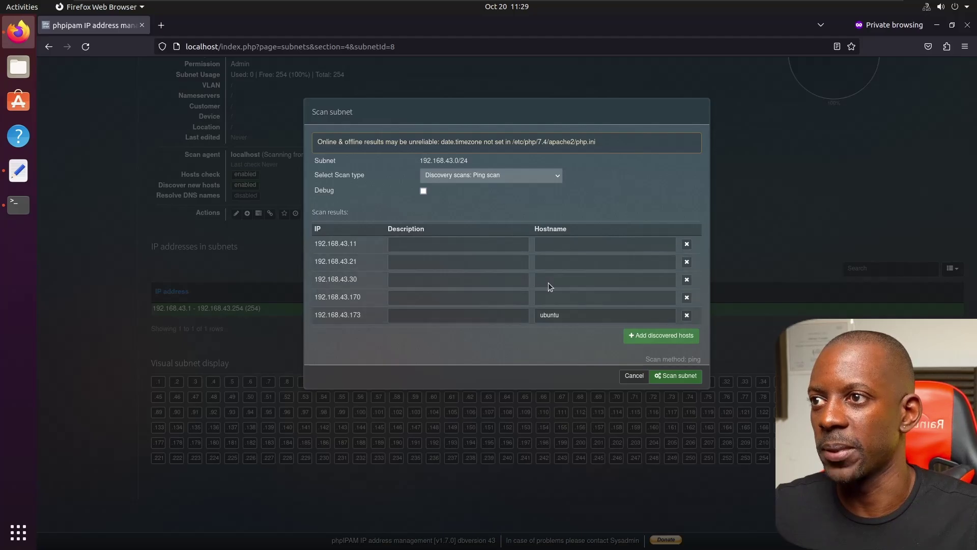
Step: Add the five discovered hosts, including 192.168.43.173 'ubuntu', and review the address table
click(656, 336)
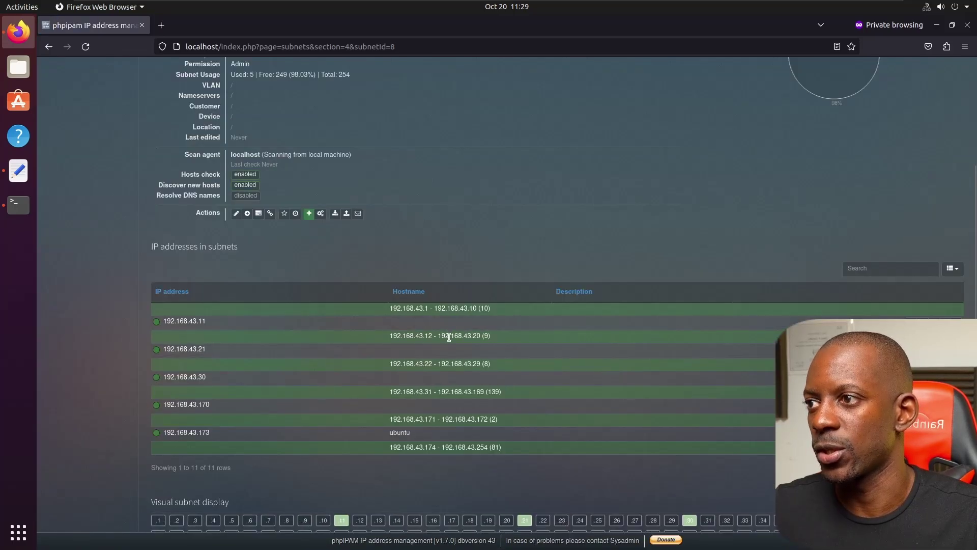
scroll(509, 340, down, 3)
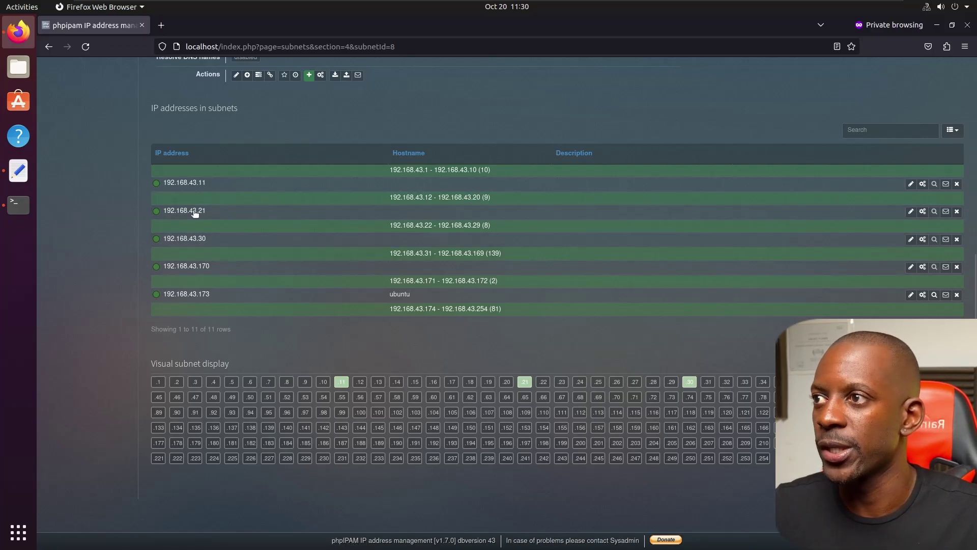
Step: Edit the 192.168.43.21 address entry to set its hostname to ISE-1 and save
click(911, 211)
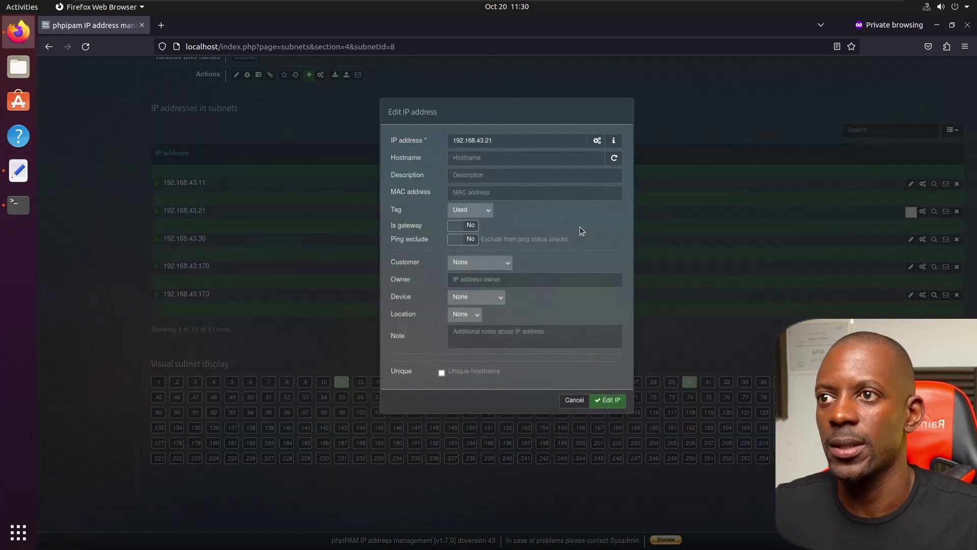
click(472, 160)
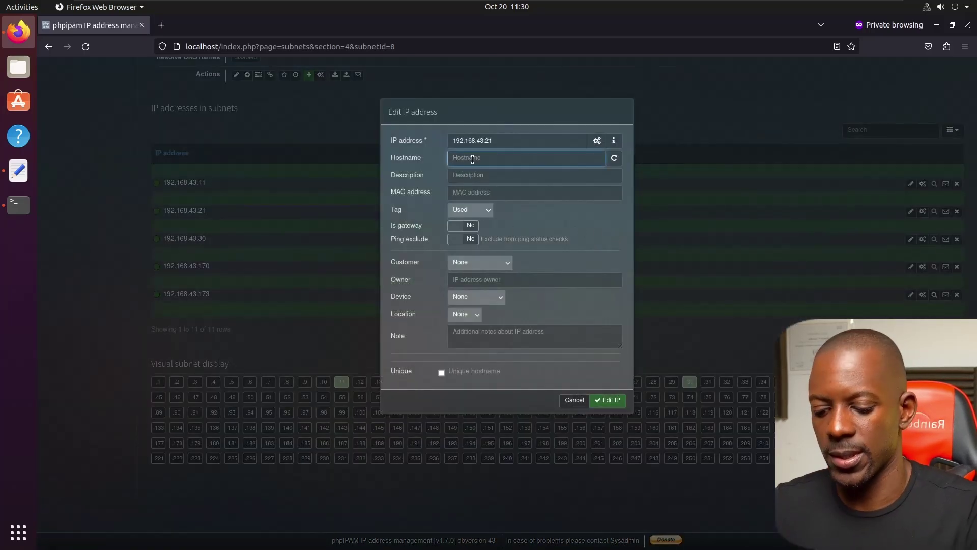
text(ISE-1)
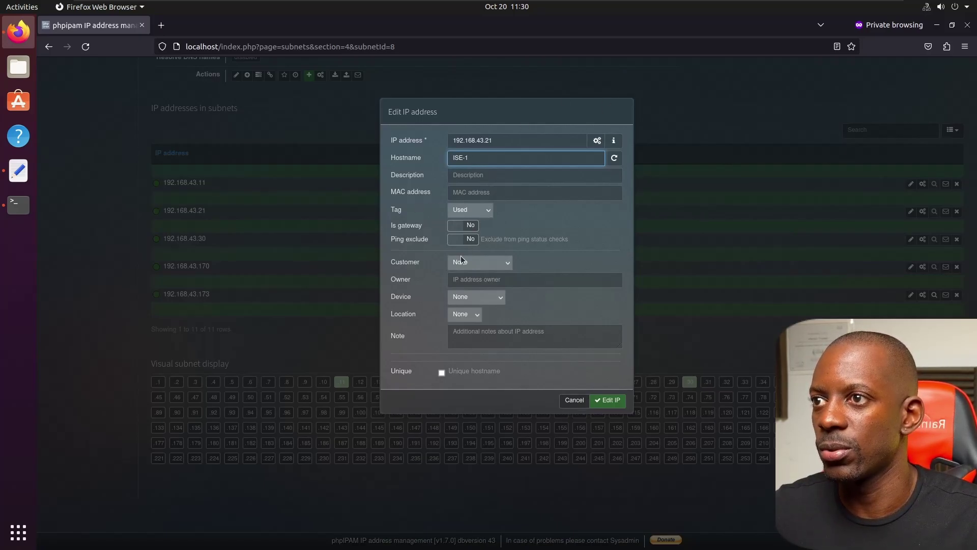
click(610, 400)
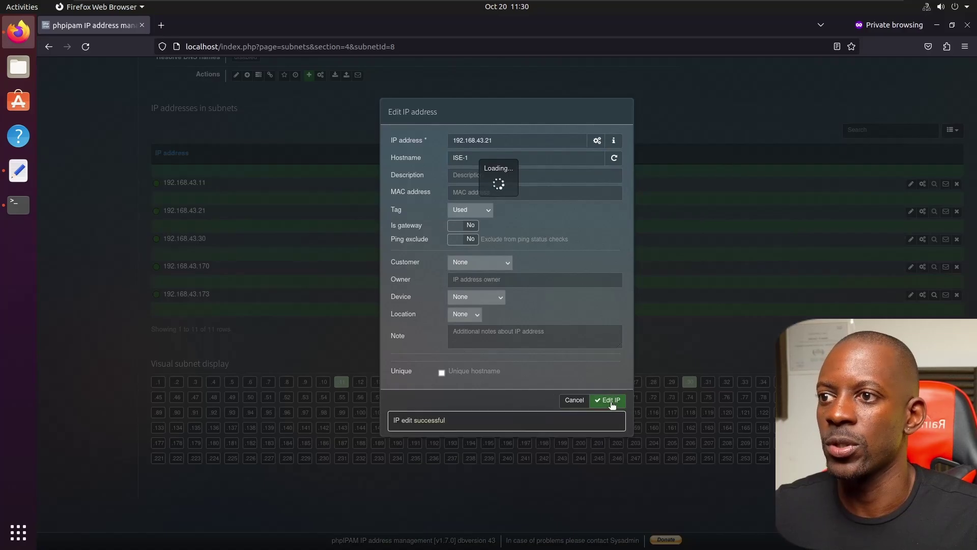